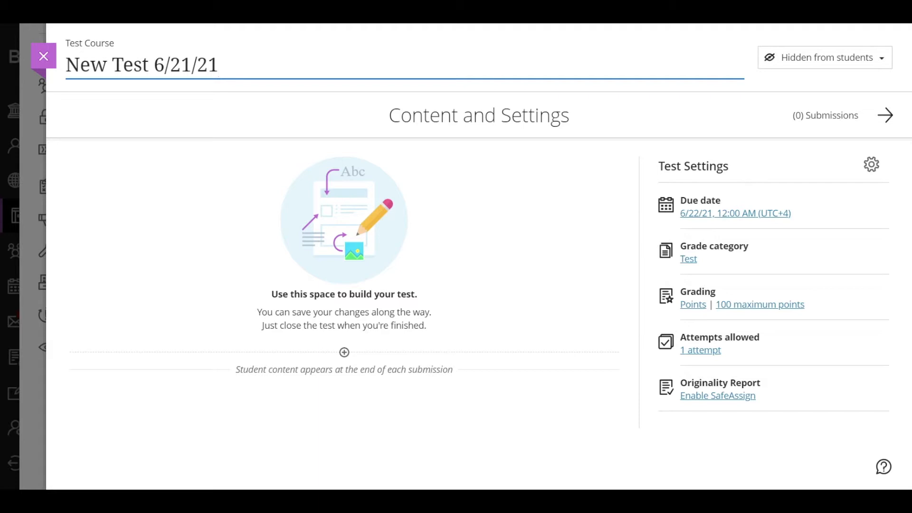
Rename the new test as "Demo quiz".
key("ctrl+a")
key("BackSpace")
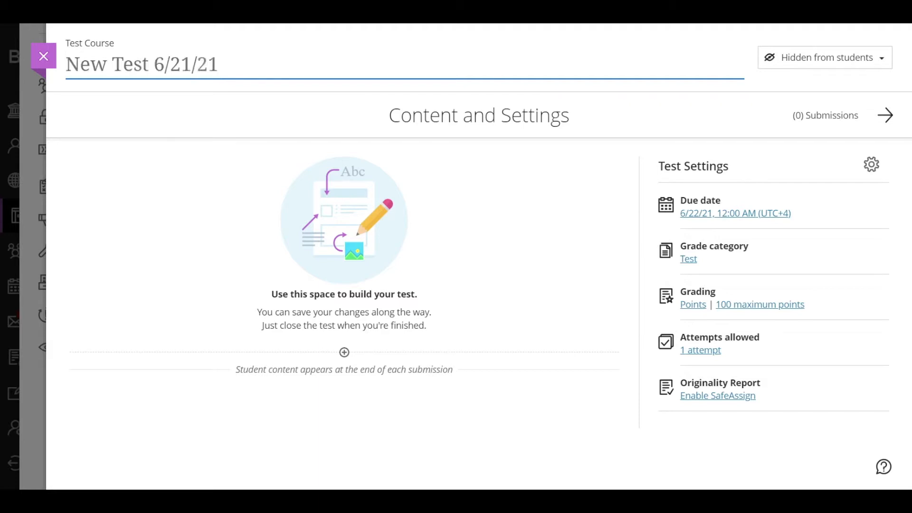
type("Demo quiz")
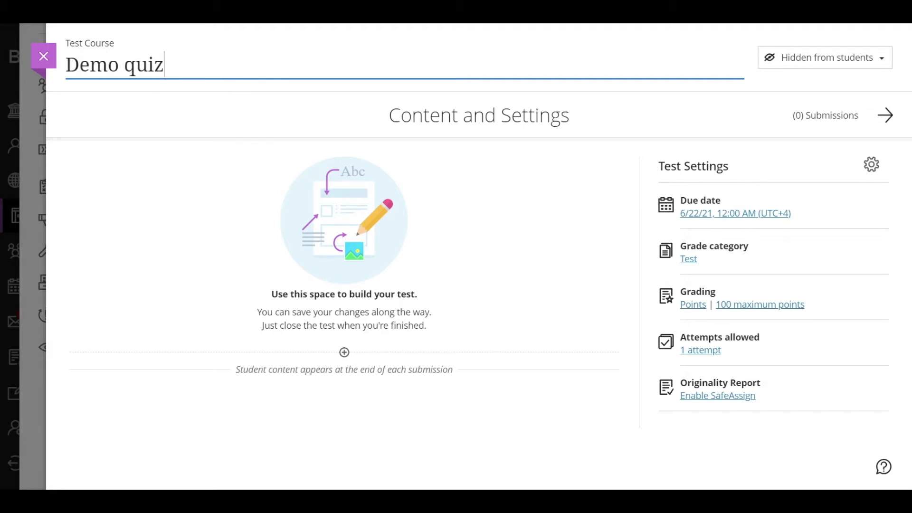
Add and save a text block reading "Answer each question in turn. You can take multiple attempts, so keep going until you hit 100%".
left_click(344, 353)
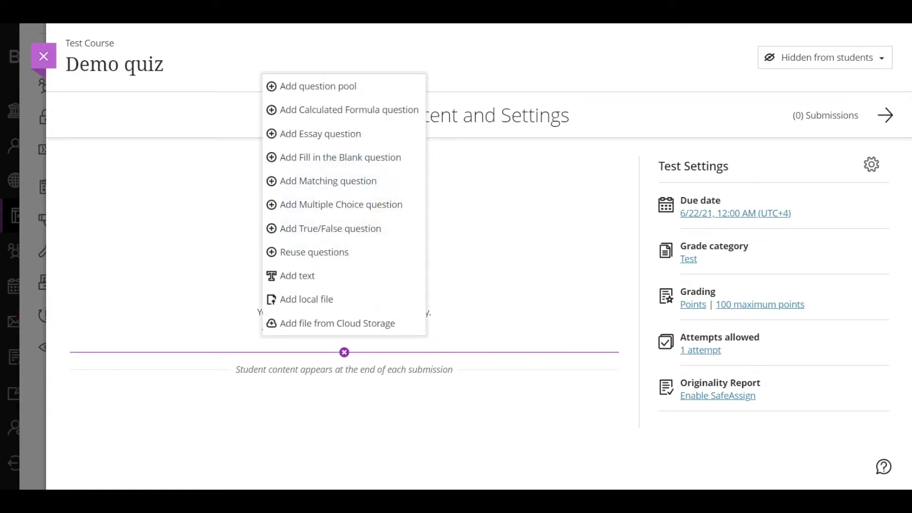
left_click(297, 277)
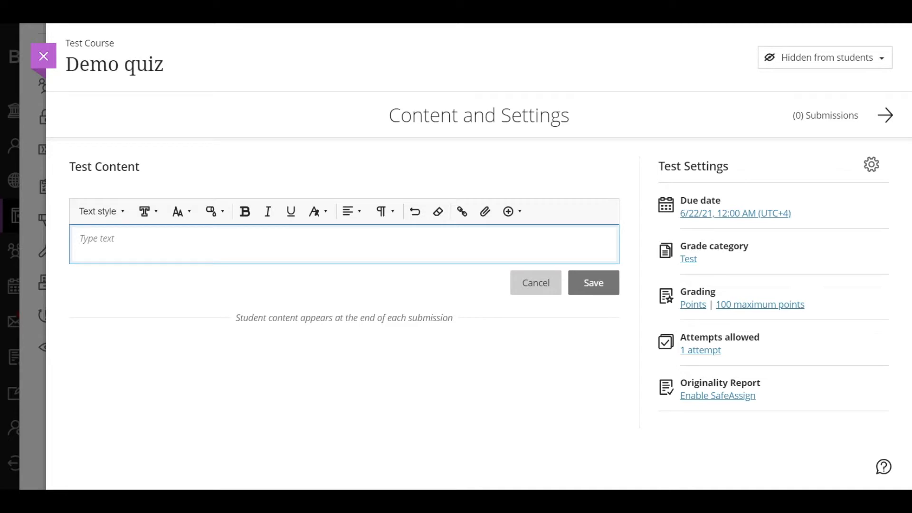
type("Answer each question in turn. You can take multiple attempts, so keep going until you hit 100%")
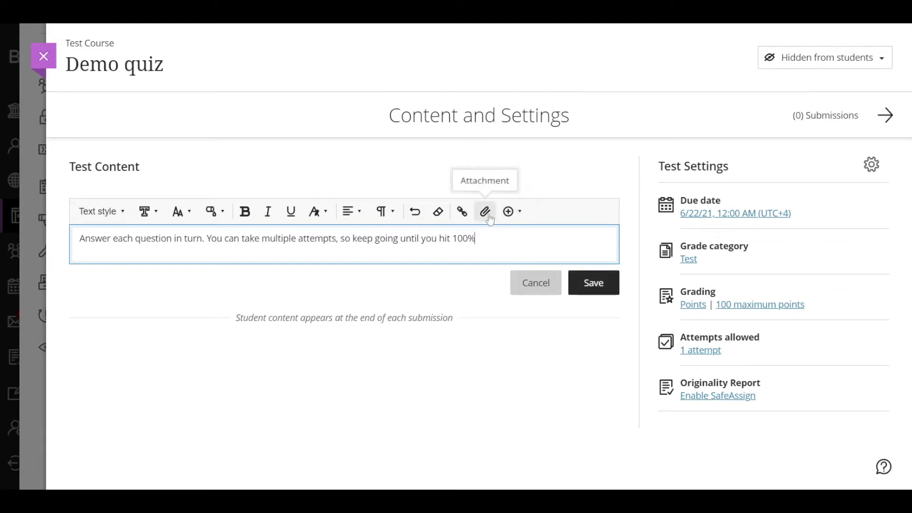
left_click(508, 212)
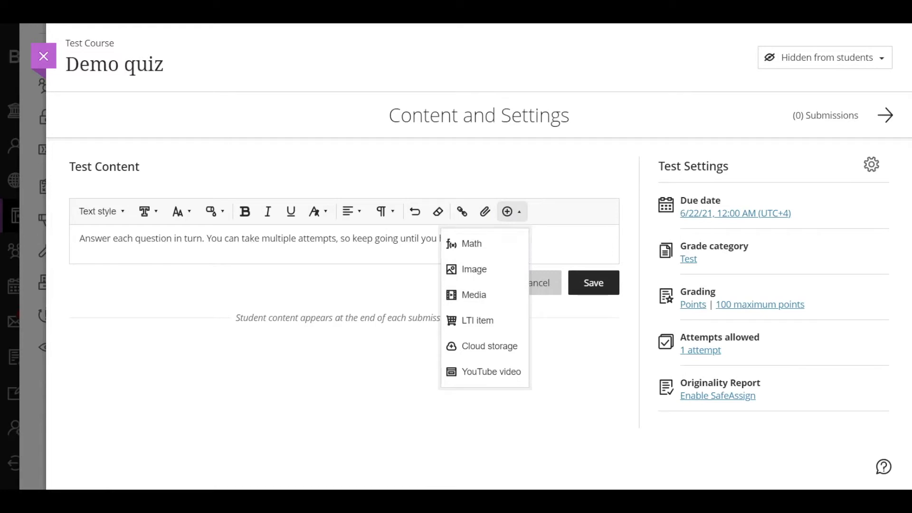
left_click(561, 243)
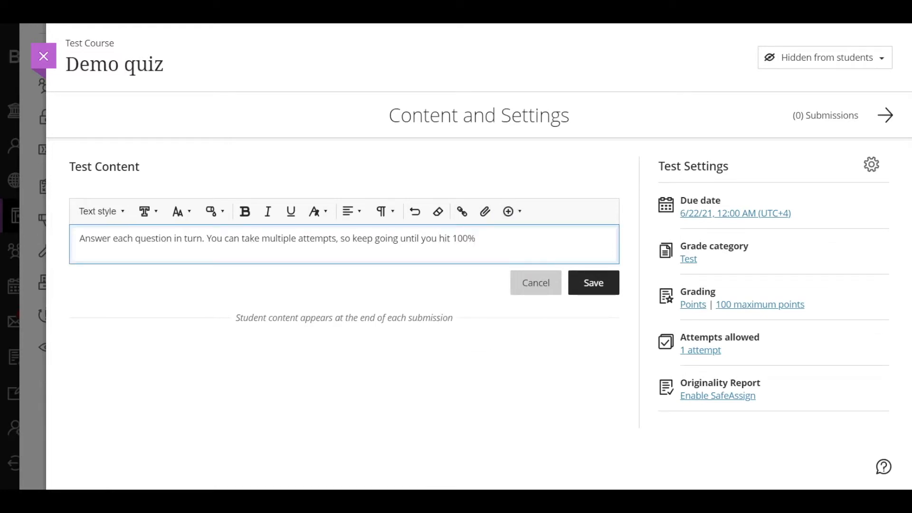
left_click(591, 281)
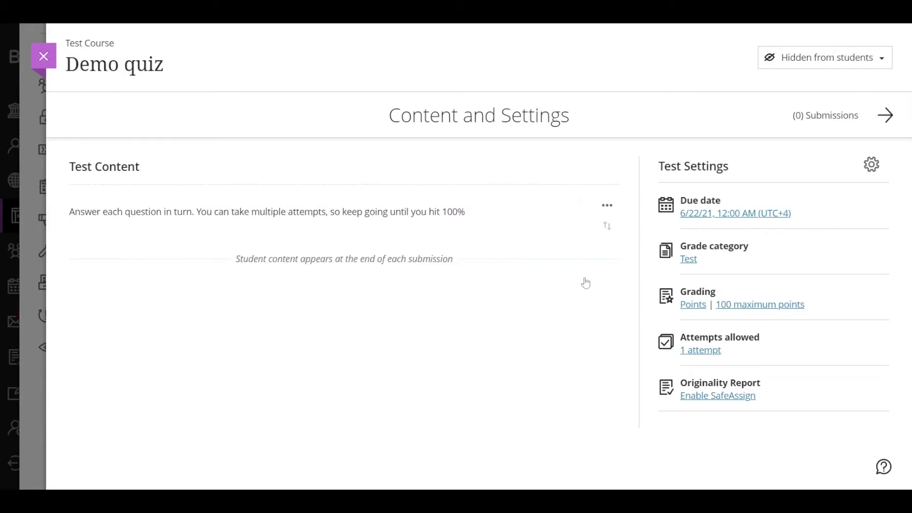
Add a question pool above the instructions with both Introduction to Study Skills questions and the Essay question from Activities.
left_click(345, 184)
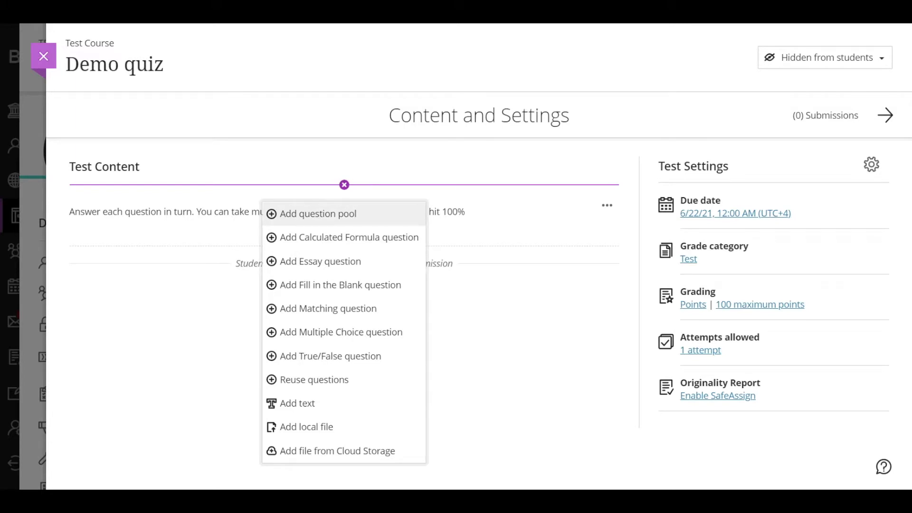
left_click(316, 213)
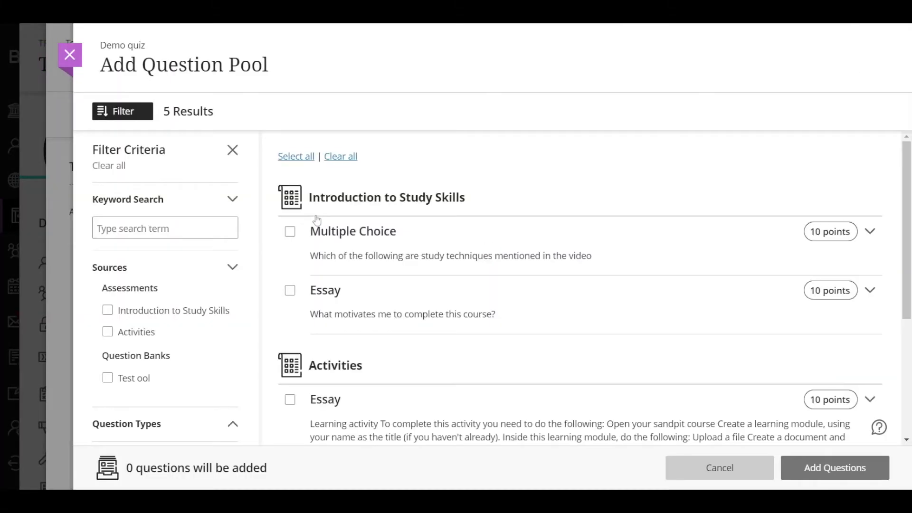
scroll(317, 220, "down", 4)
scroll(580, 289, "up", 4)
scroll(579, 290, "down", 1)
left_click(290, 170)
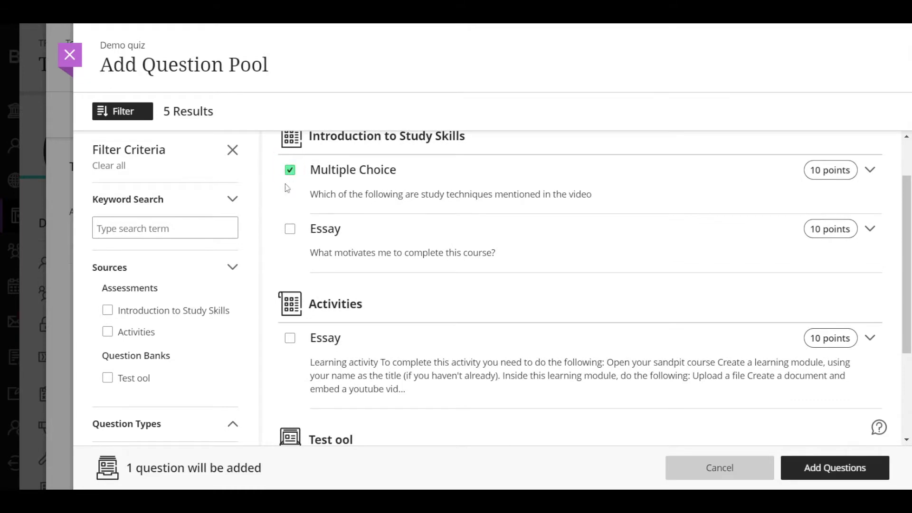
left_click(290, 229)
left_click(290, 338)
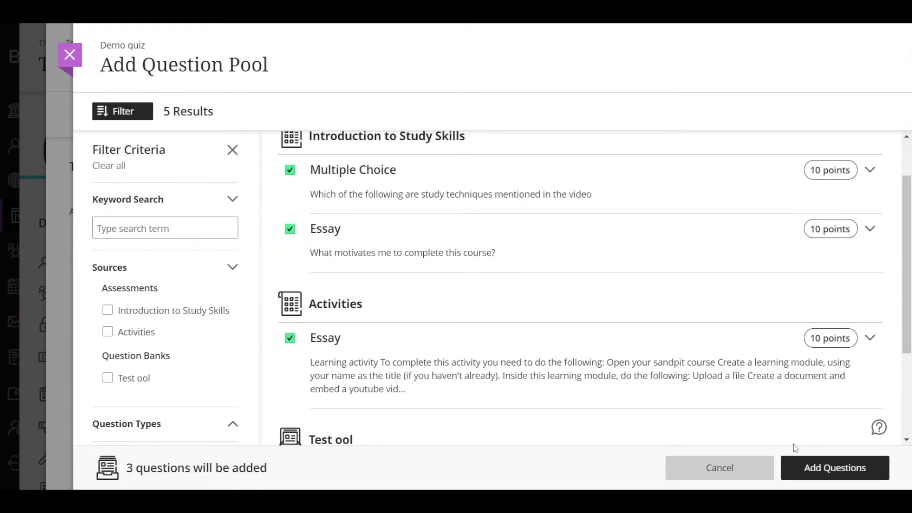
left_click(808, 464)
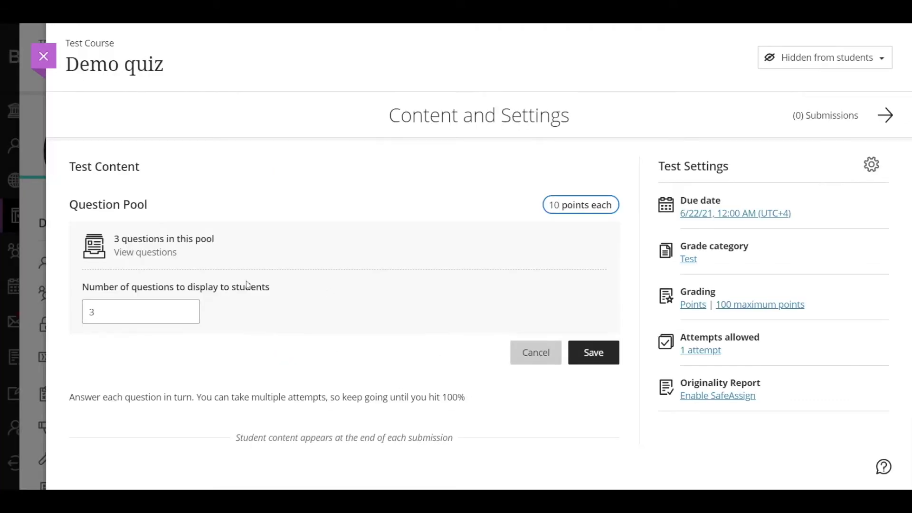
Set the number of pool questions displayed to students to 1 and save the pool.
double_click(152, 310)
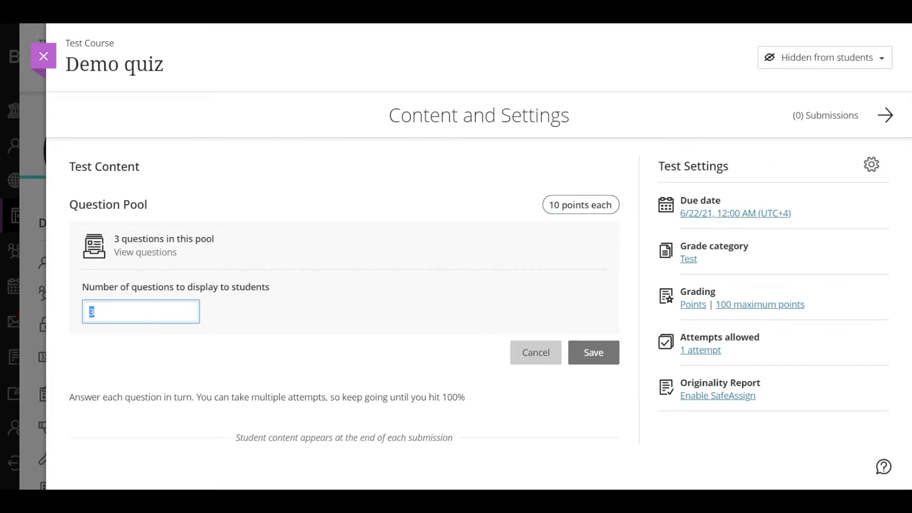
type("1")
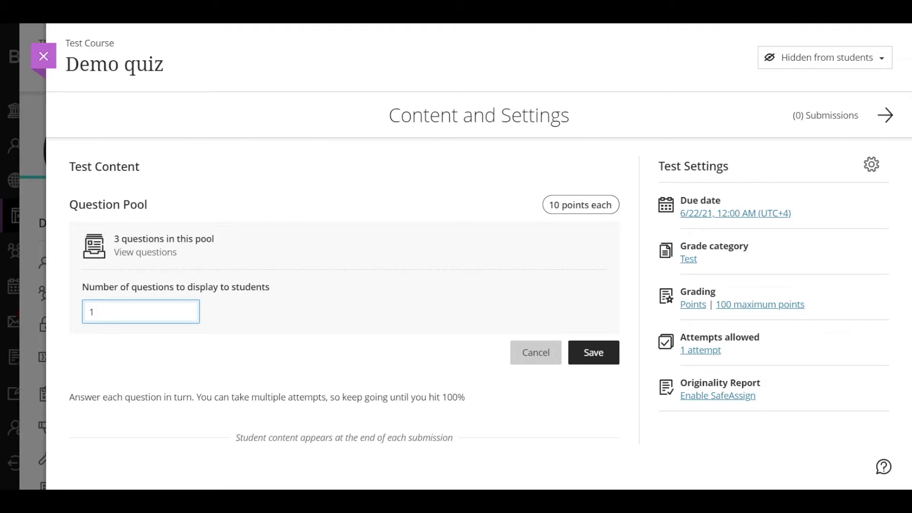
left_click(592, 353)
Add a Calculated Formula question below the instructions asking how much beeswax [x]g of beeswax cream requires, given that 100g requires 20g.
left_click(344, 354)
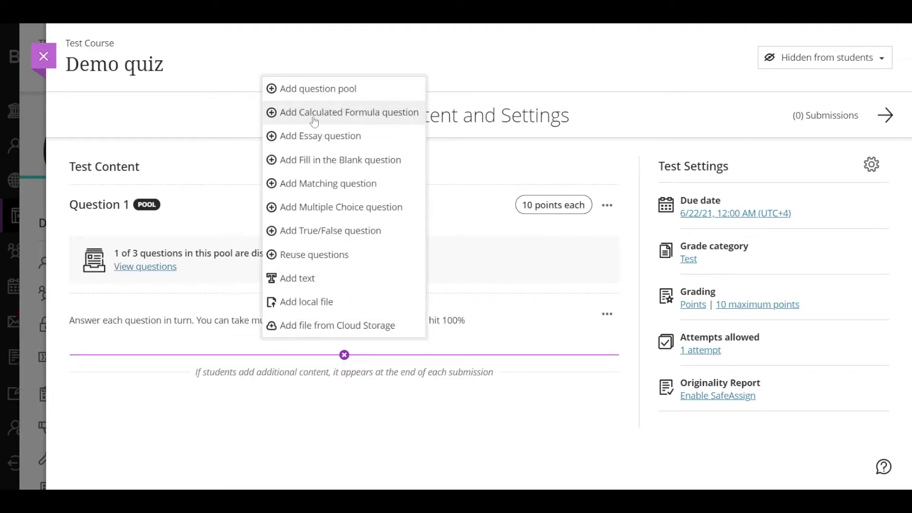
left_click(314, 114)
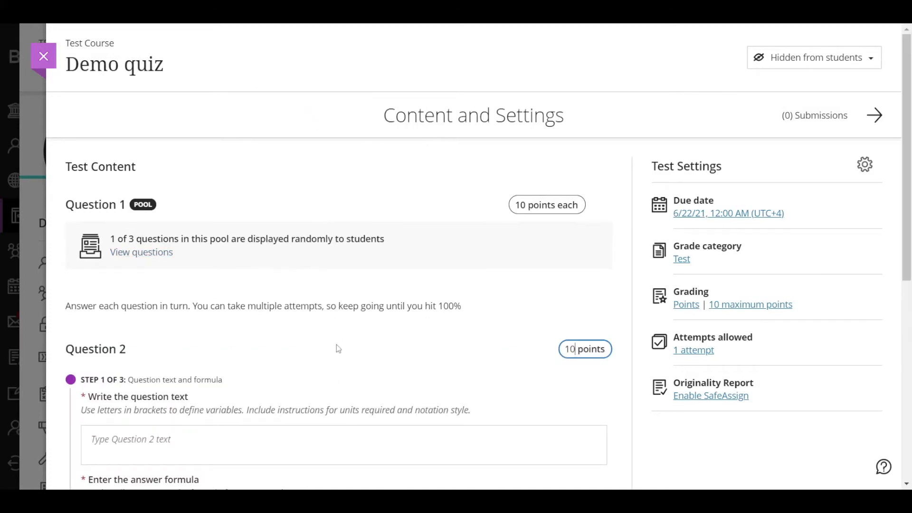
scroll(337, 345, "down", 4)
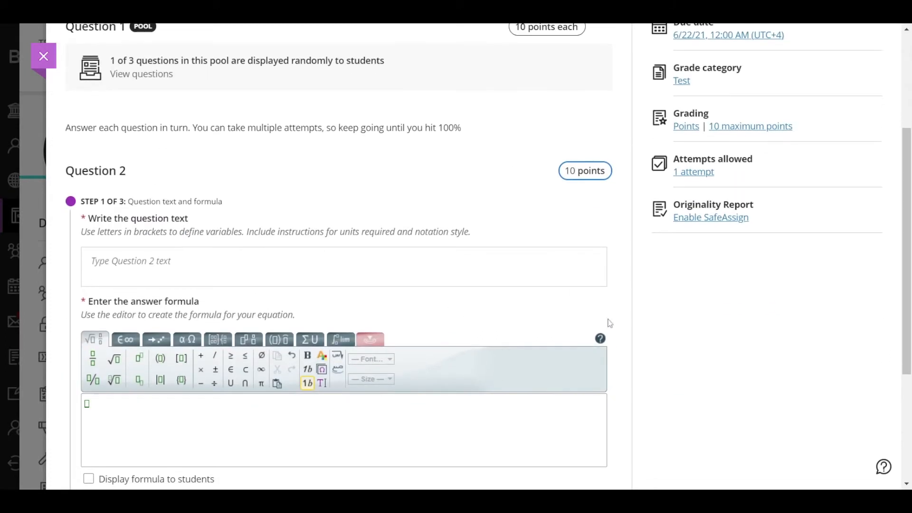
scroll(615, 318, "down", 2)
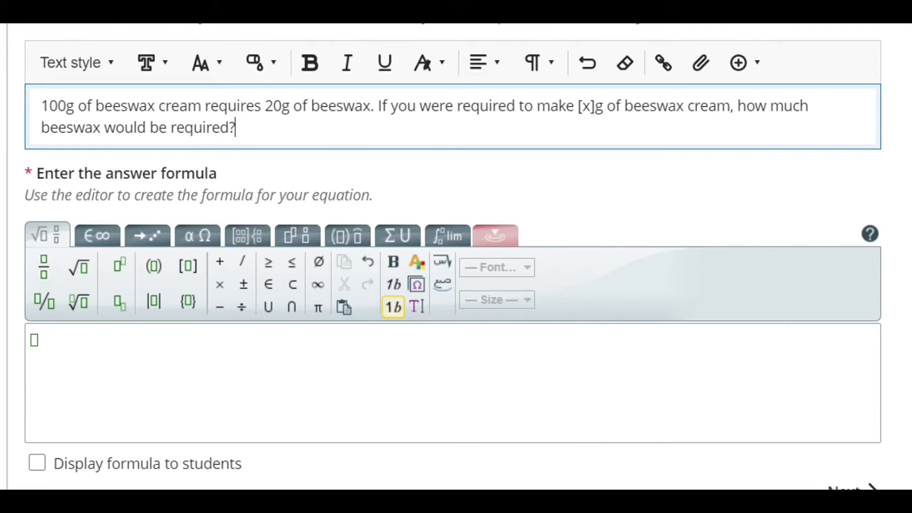
mouse_move(596, 106)
left_mouse_down()
mouse_move(562, 106)
mouse_move(579, 106)
left_mouse_up()
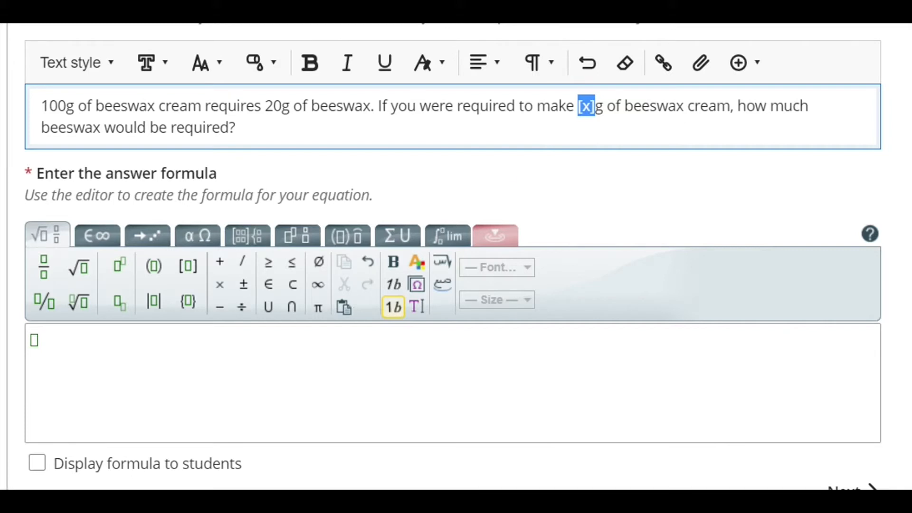
Enter x/5 as the answer formula, keep it hidden from students, and continue to the answer settings.
left_click(33, 341)
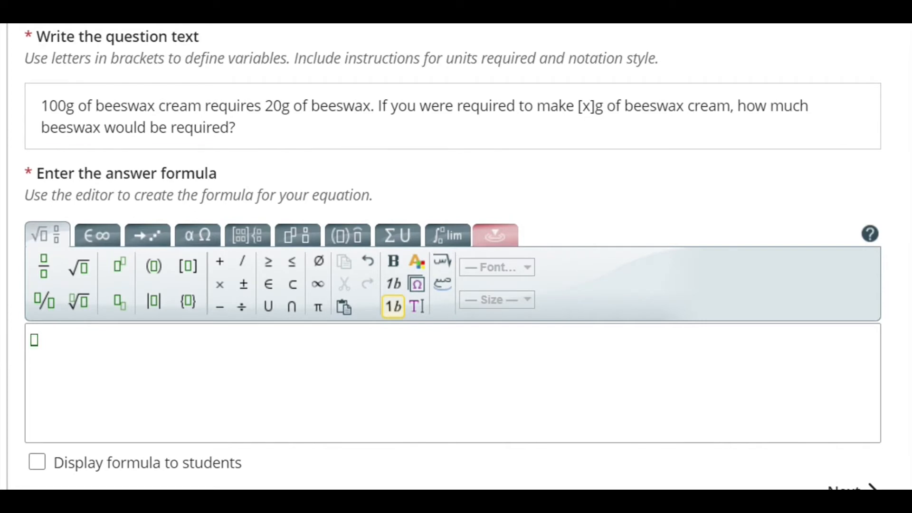
type("x/5")
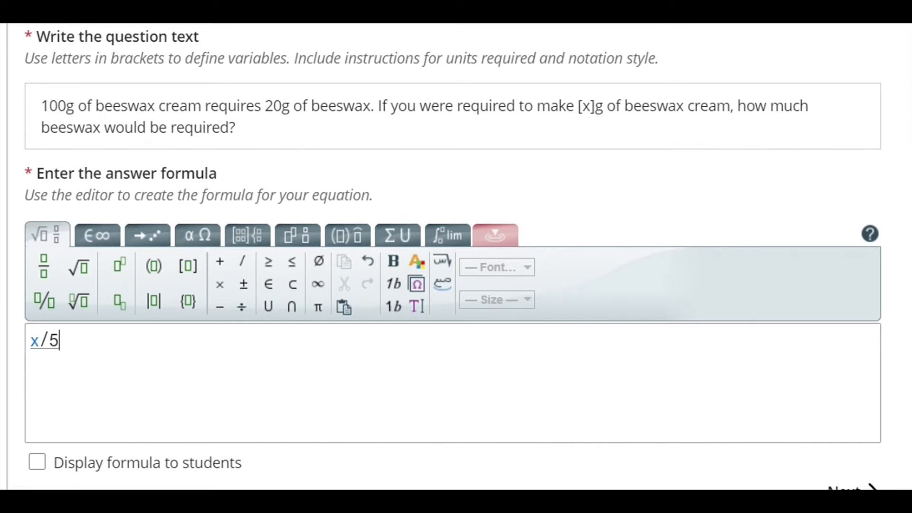
left_click(37, 466)
left_click(230, 467)
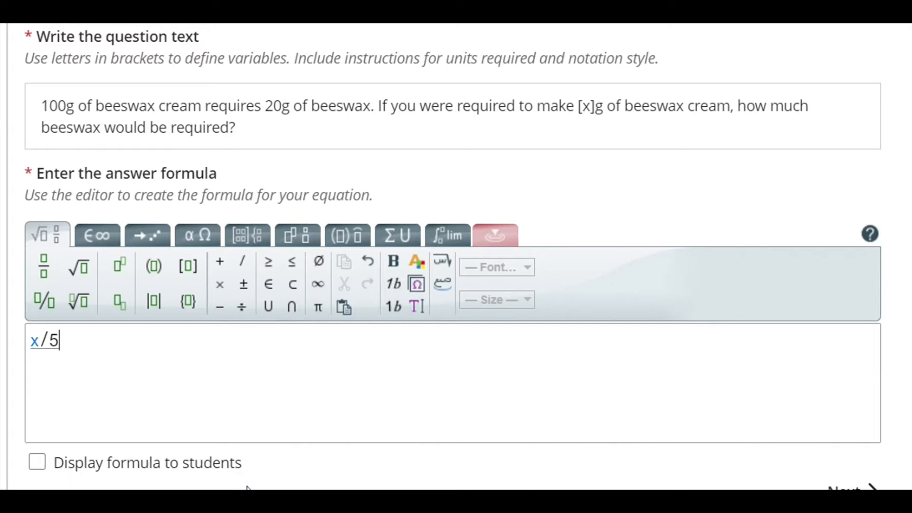
left_click(862, 490)
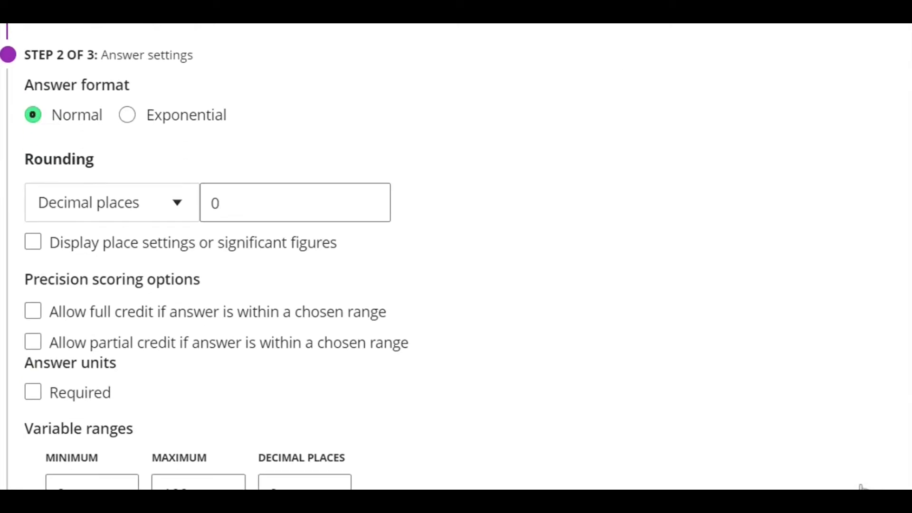
Try allowing full credit for answers within a chosen range.
scroll(482, 271, "down", 2)
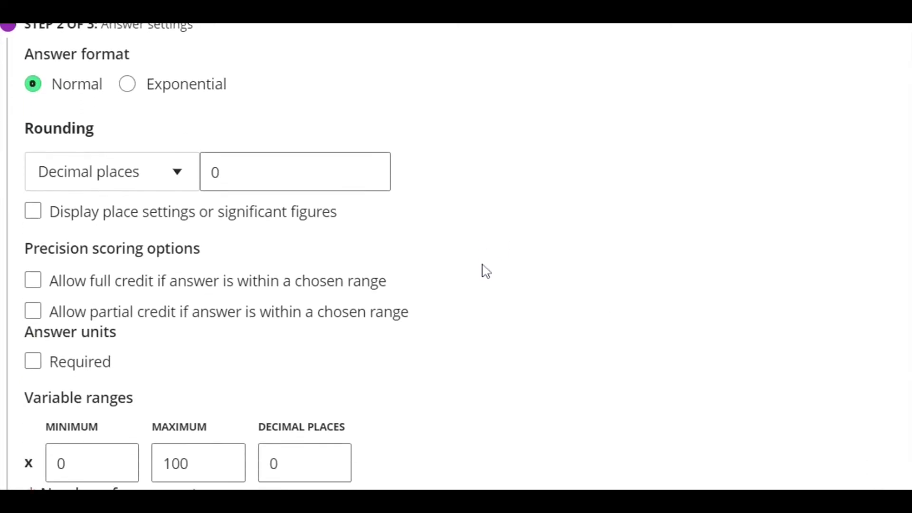
scroll(483, 269, "down", 2)
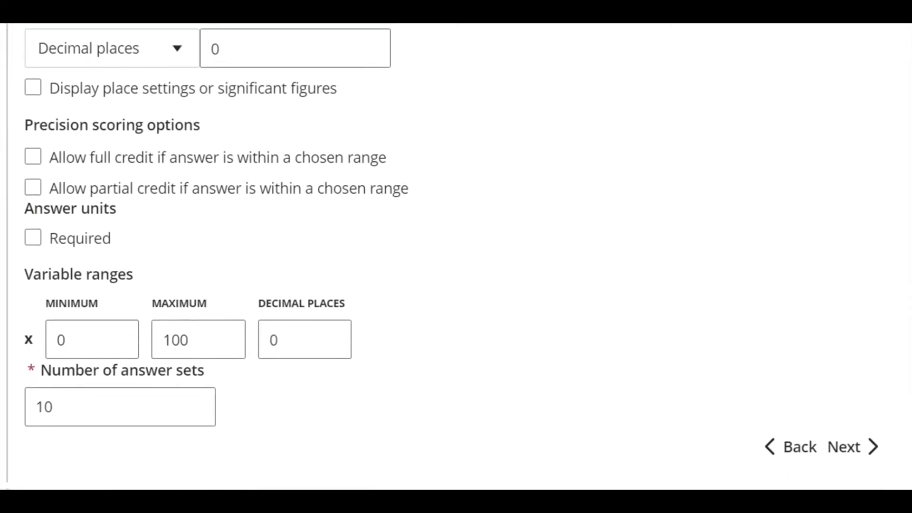
scroll(456, 257, "down", 2)
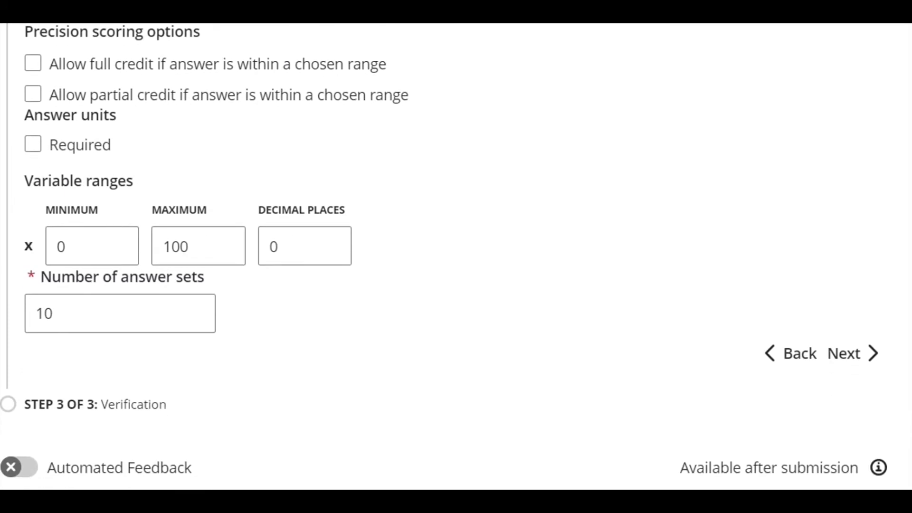
left_click(58, 66)
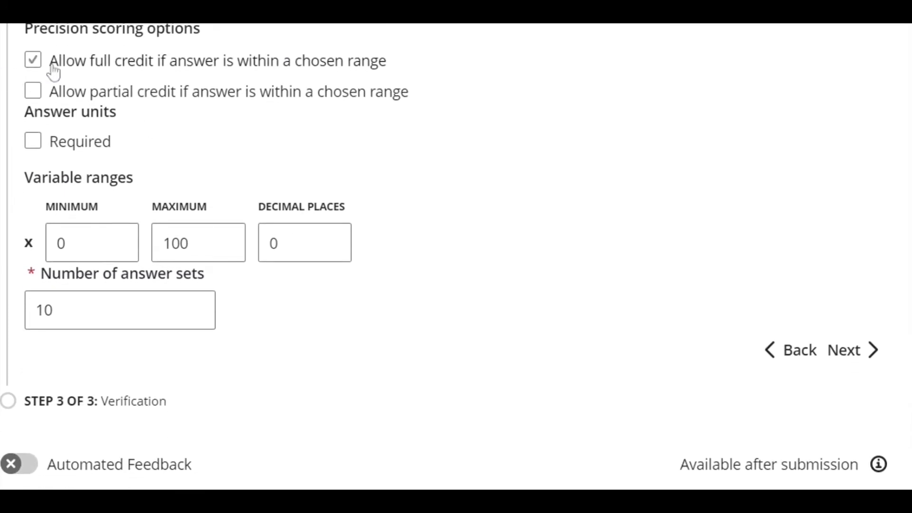
left_click(230, 72)
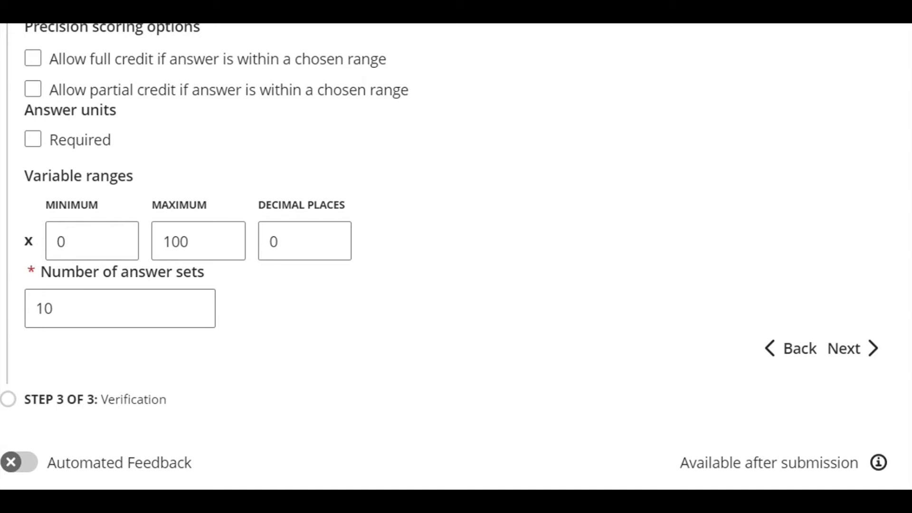
Set the range of variable x to minimum 20 and maximum 80, and continue to the verification of the answer sets.
left_click(94, 247)
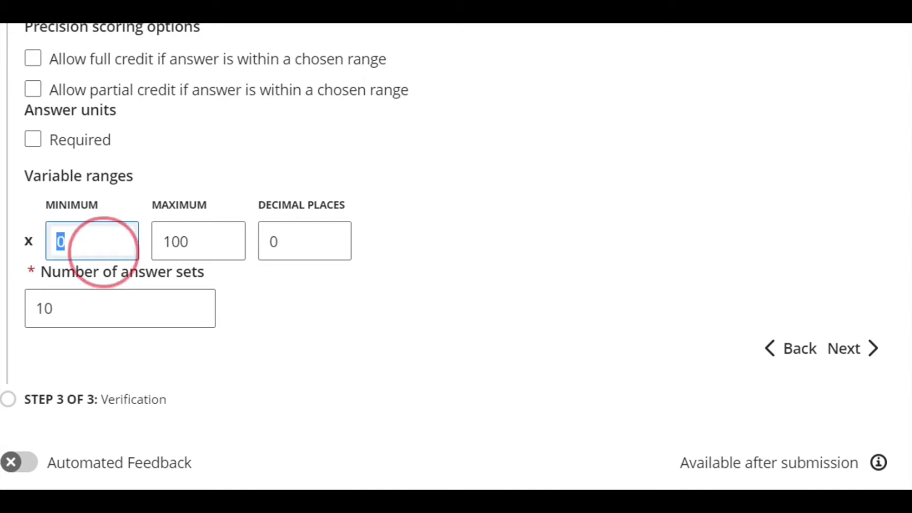
type("20")
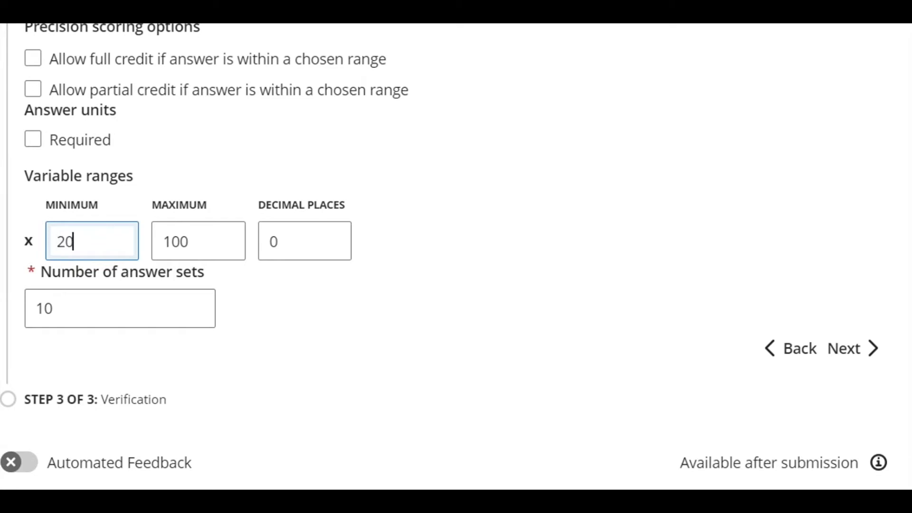
left_click(174, 244)
type("80")
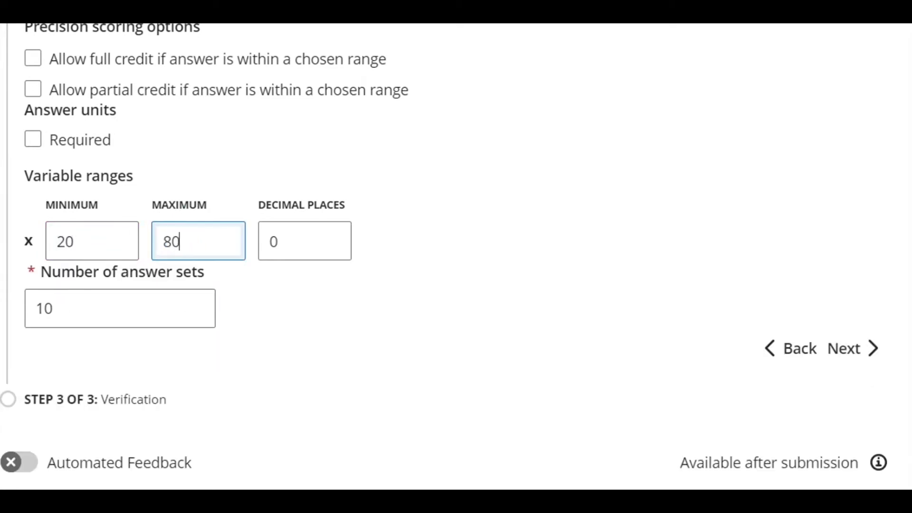
left_click(366, 344)
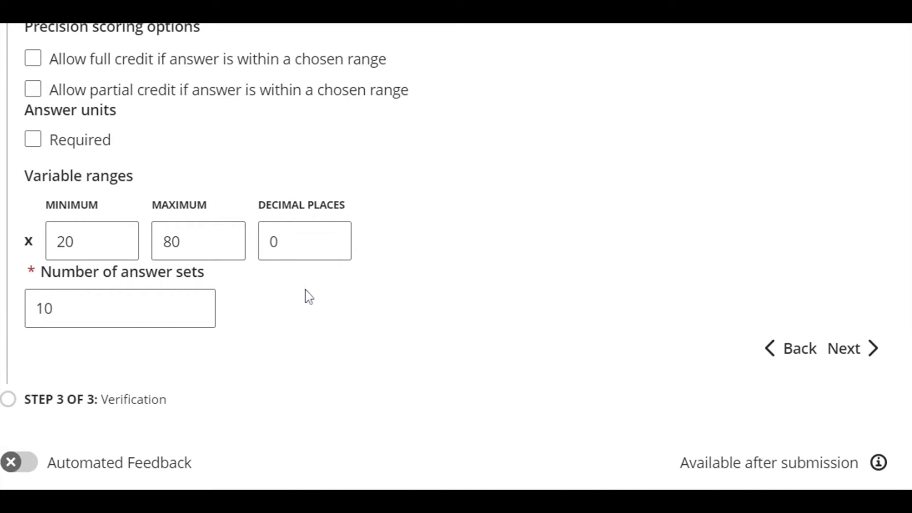
left_click(155, 316)
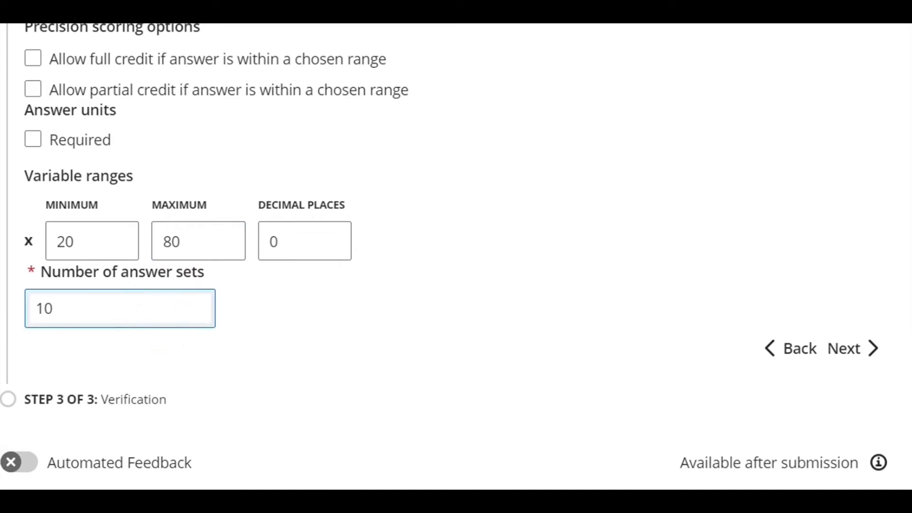
double_click(157, 309)
left_click(870, 347)
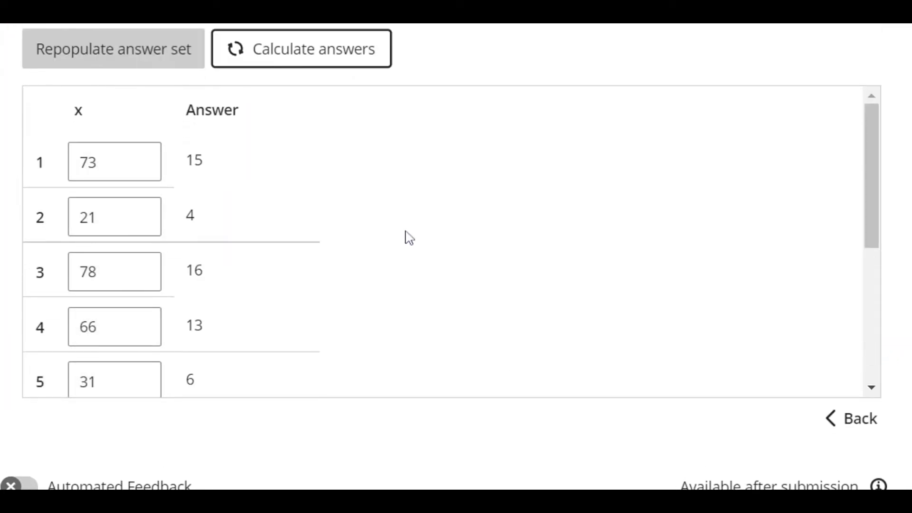
Change the x value of the first answer set to 60 and recalculate its answer.
scroll(370, 225, "down", 4)
scroll(370, 219, "down", 3)
scroll(370, 219, "up", 3)
scroll(372, 302, "up", 5)
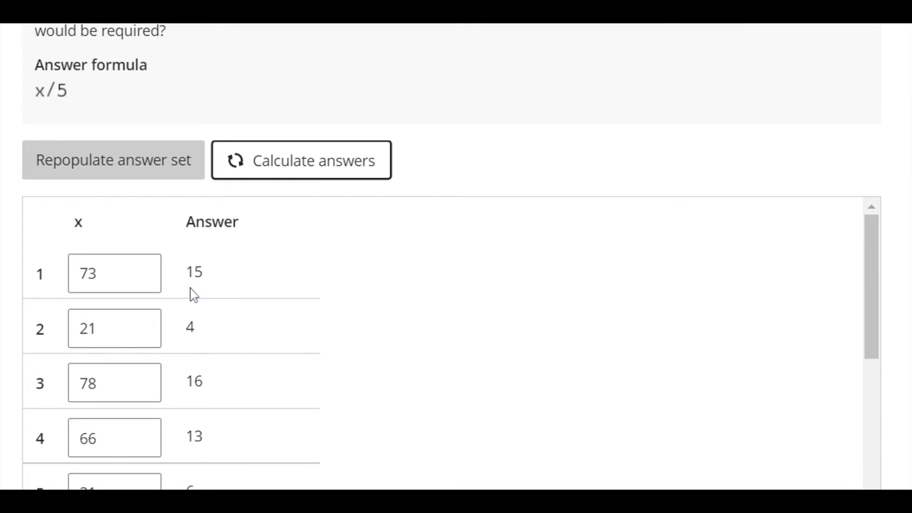
double_click(118, 280)
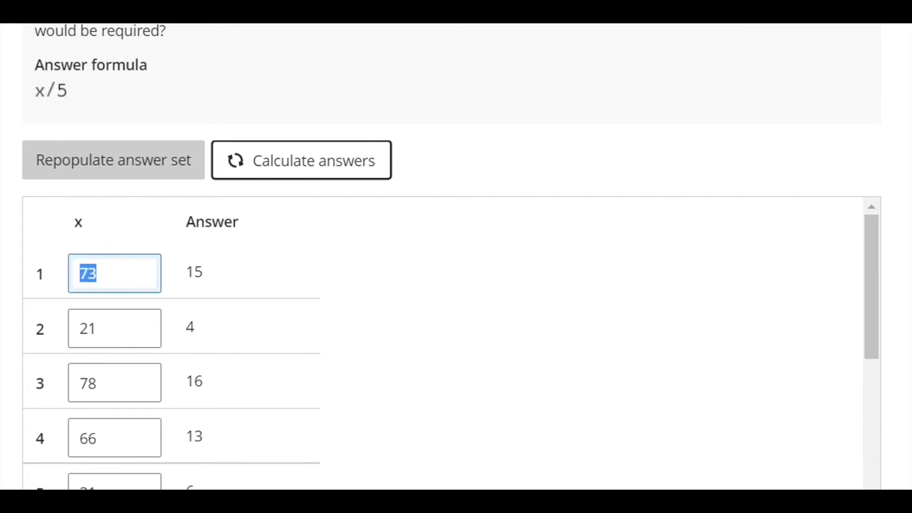
type("60")
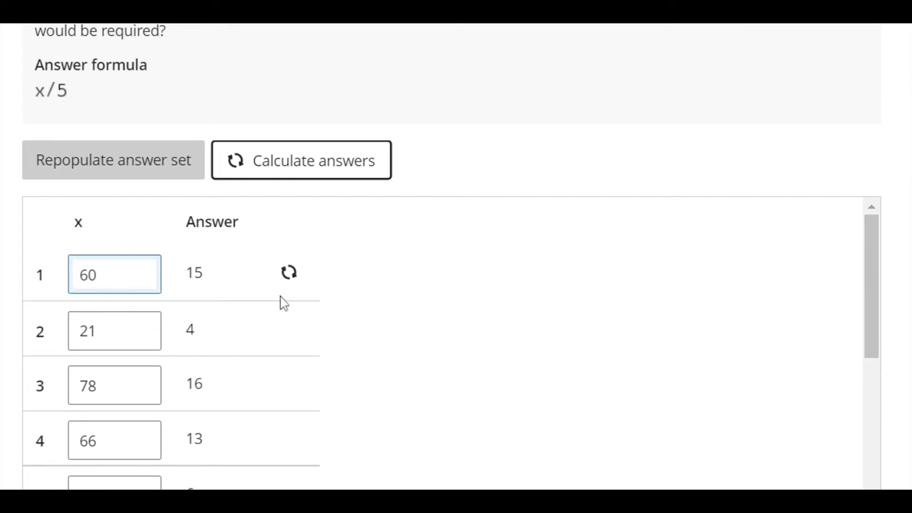
left_click(288, 286)
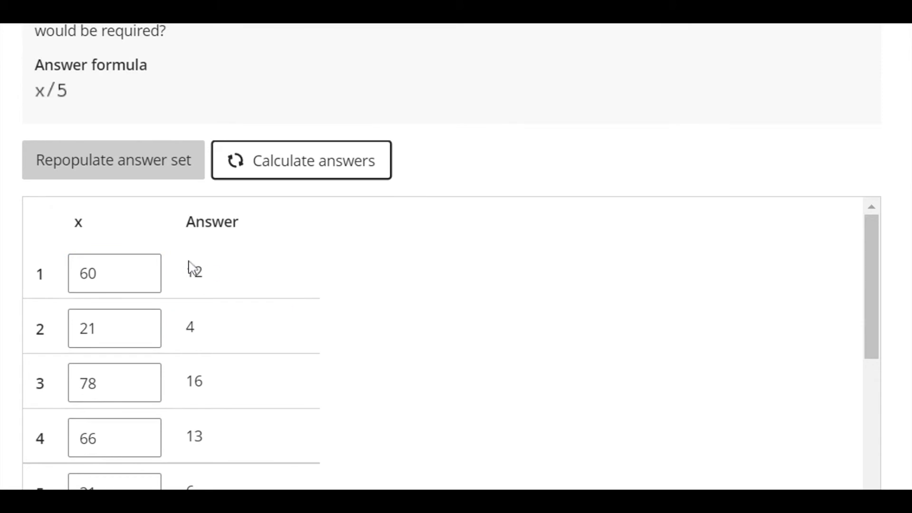
Review the remaining answer sets and save the calculated formula question.
scroll(386, 358, "down", 5)
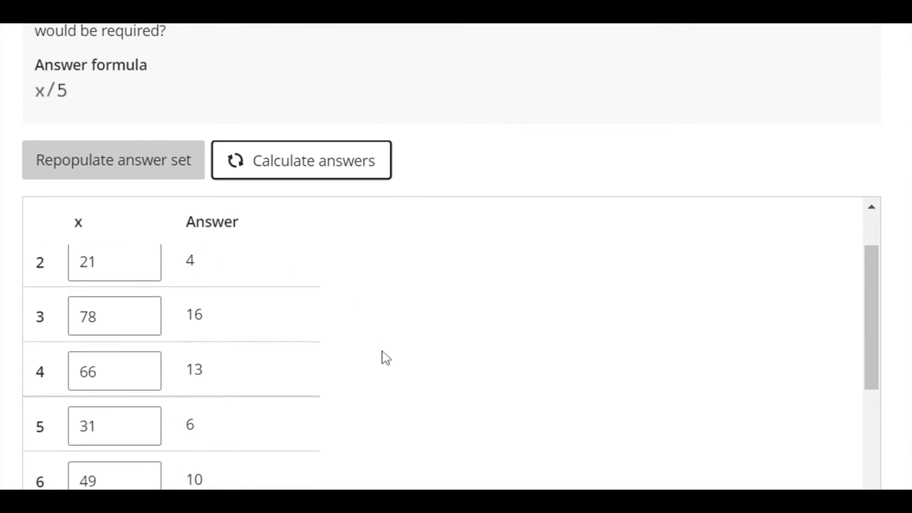
scroll(386, 357, "up", 5)
left_click(114, 274)
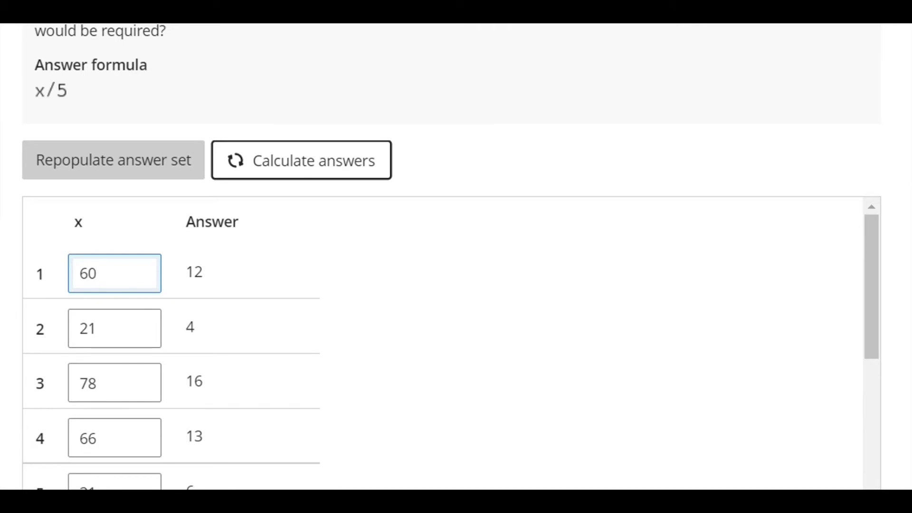
left_click(206, 285)
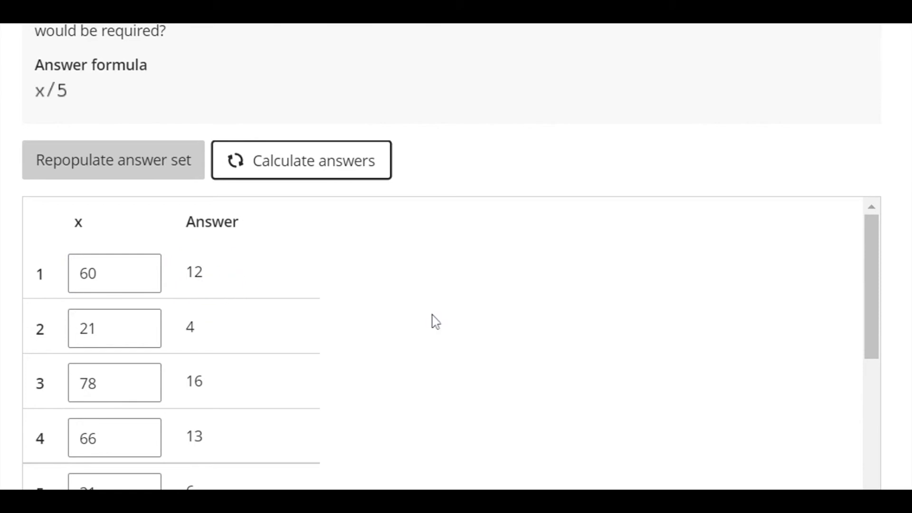
scroll(710, 415, "down", 1)
scroll(709, 415, "down", 3)
left_click(638, 447)
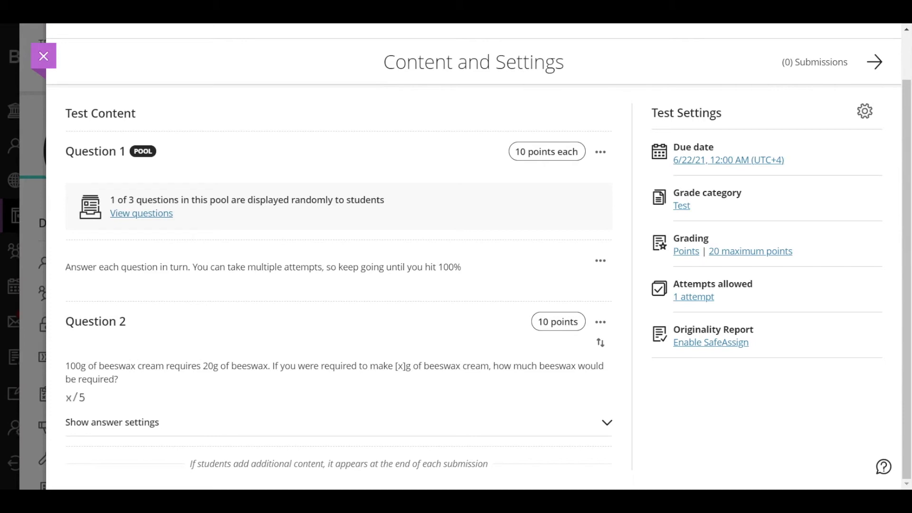
Add a Fill in the Blank question after Question 2 reading "One of the primary colors is [red; blue; yellow]." and continue to its blank settings.
mouse_move(339, 447)
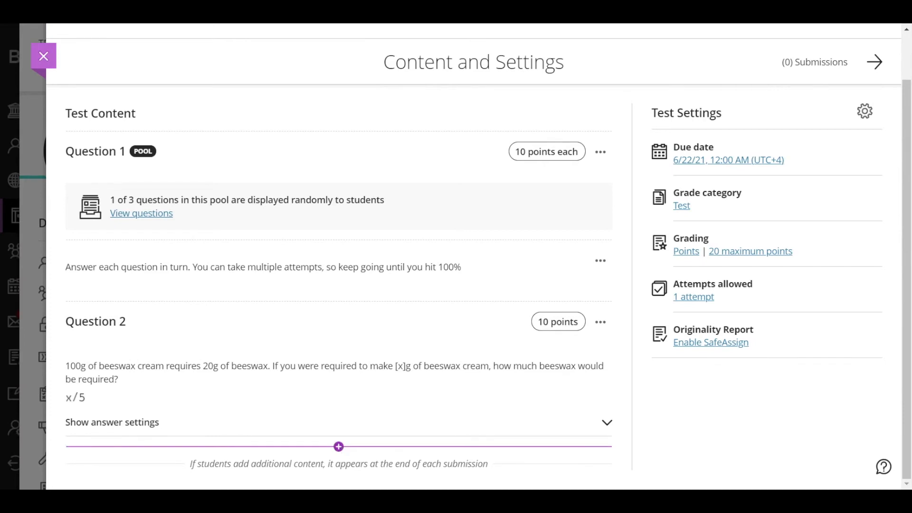
left_click(339, 447)
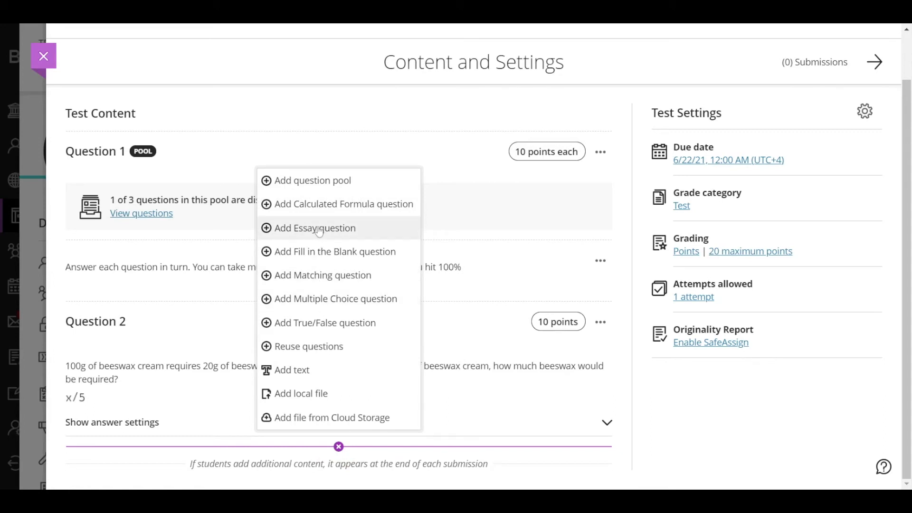
left_click(313, 259)
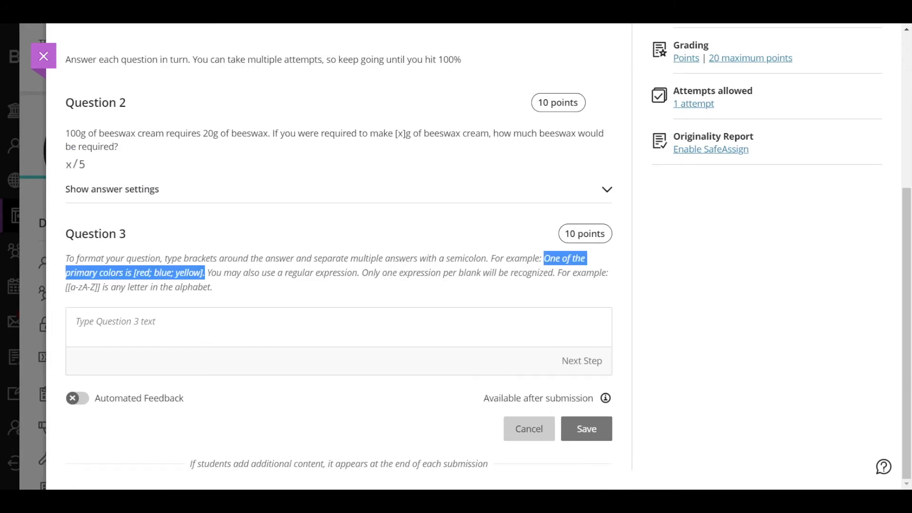
left_click(115, 321)
type("One of the primary colors is [red; blue; yellow].")
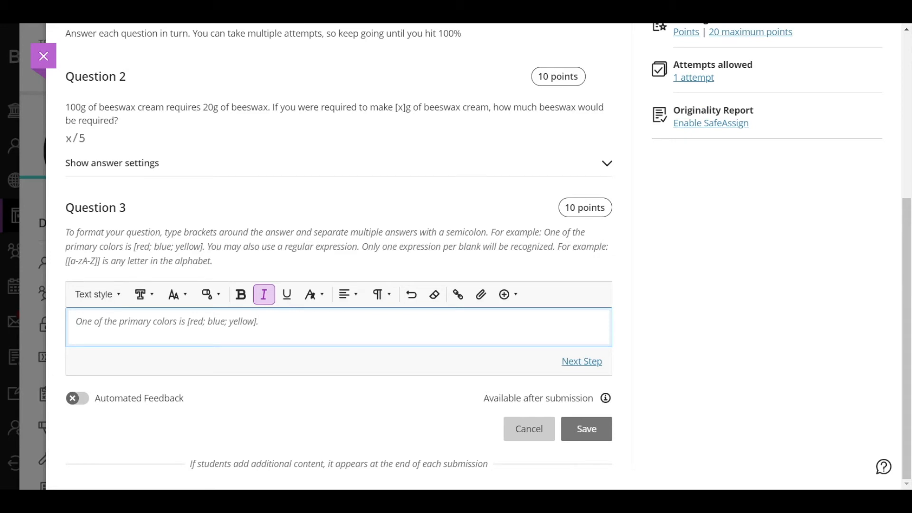
left_click(594, 368)
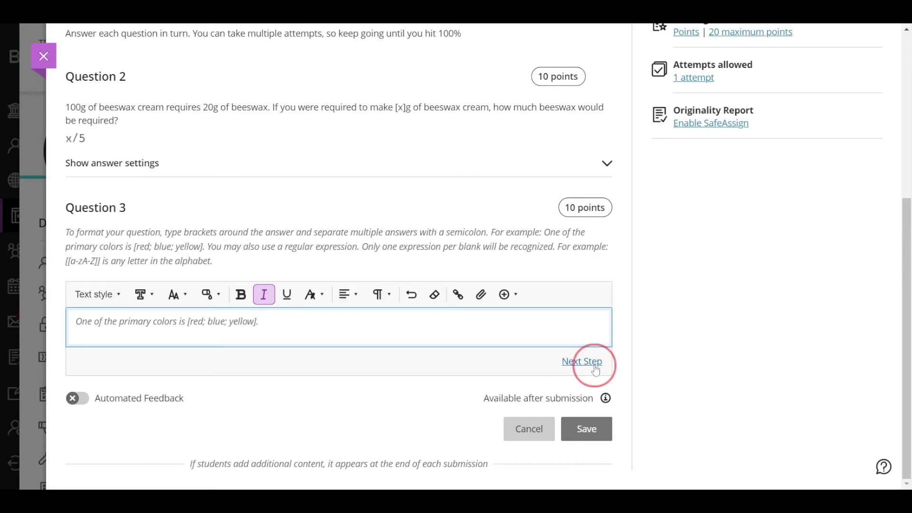
Keep Exact match as the response type for Blank 1, make it case sensitive, and save the question.
left_click(220, 335)
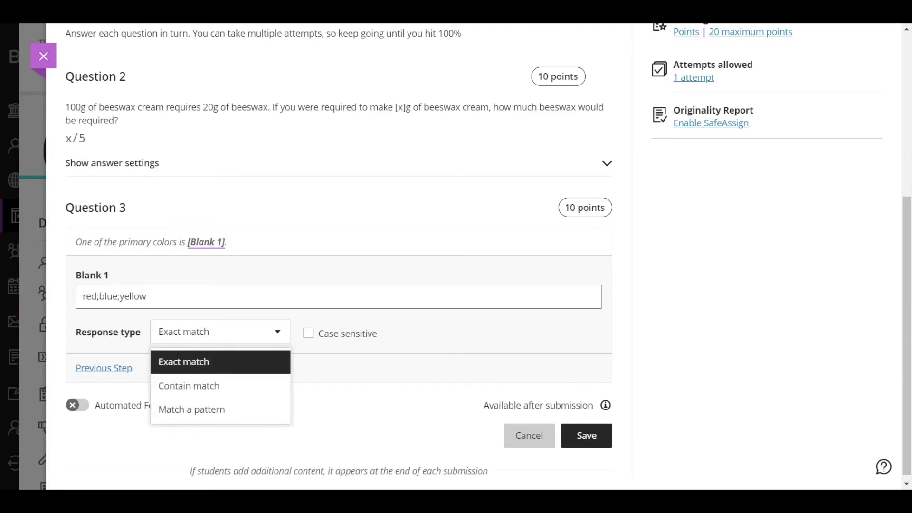
left_click(220, 331)
left_click(308, 334)
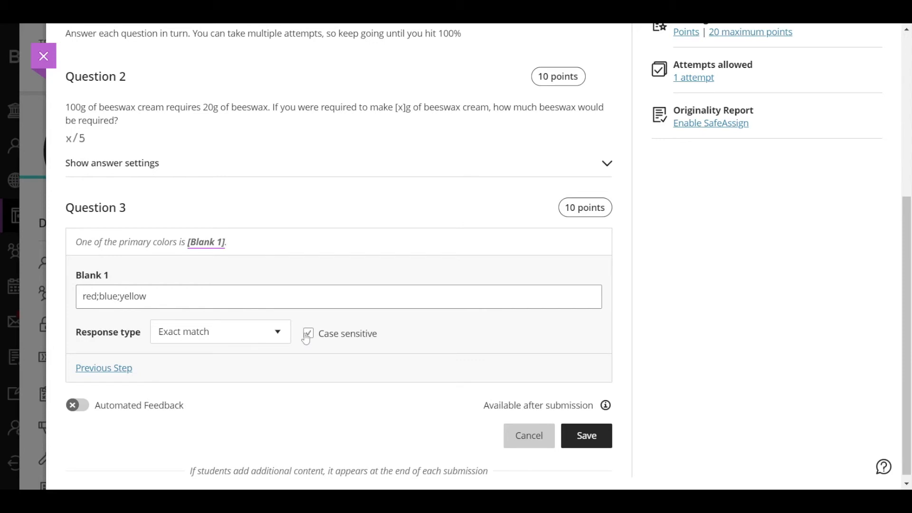
left_click(587, 435)
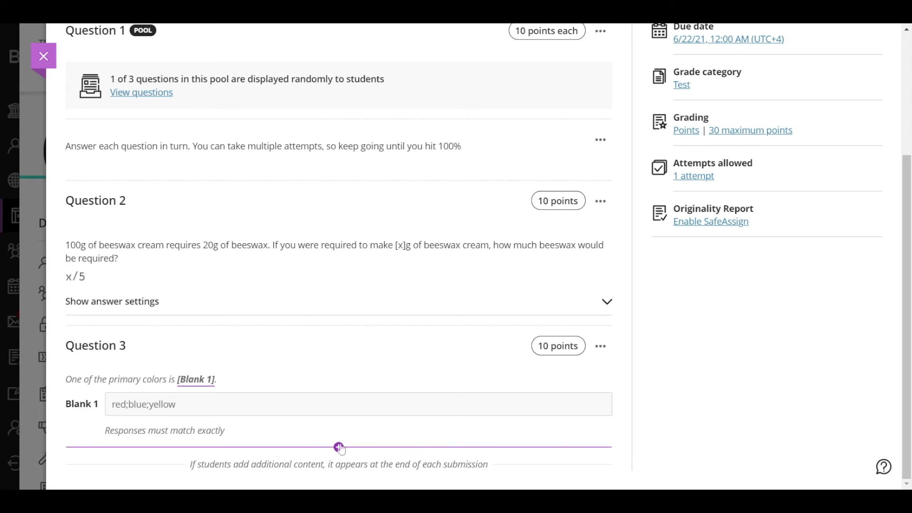
Add a Matching question after Question 3 pairing Zoom–Video conferencing, Blackboard–Learning management system, Respondus–Online proctoring and Safe assign–Plagiarism detection.
left_click(339, 447)
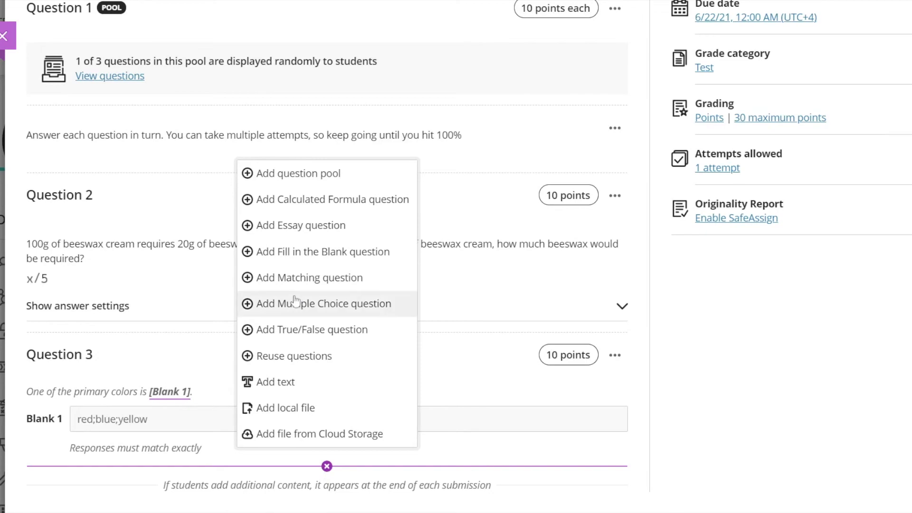
left_click(291, 278)
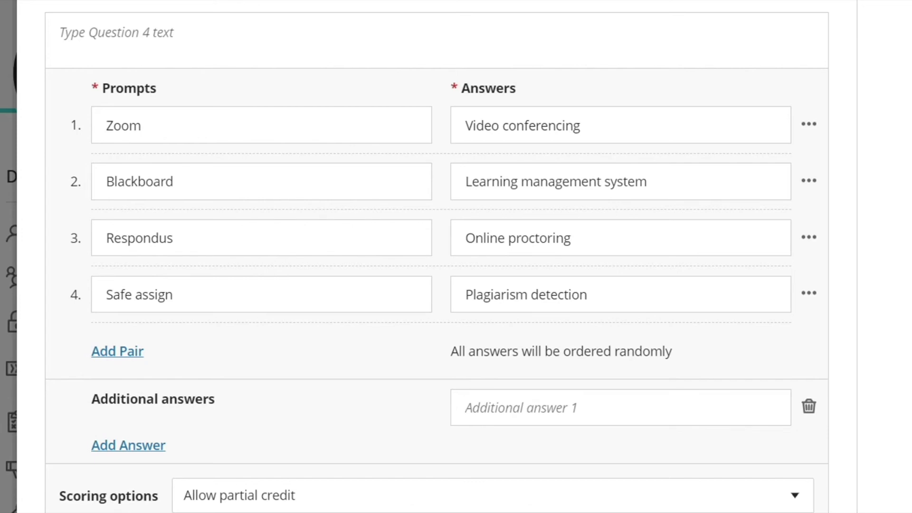
scroll(437, 257, "down", 3)
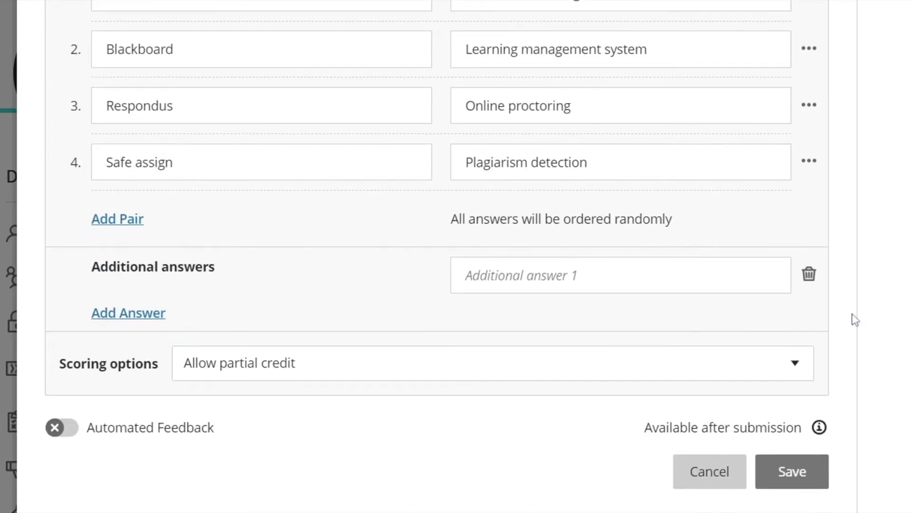
left_click(794, 463)
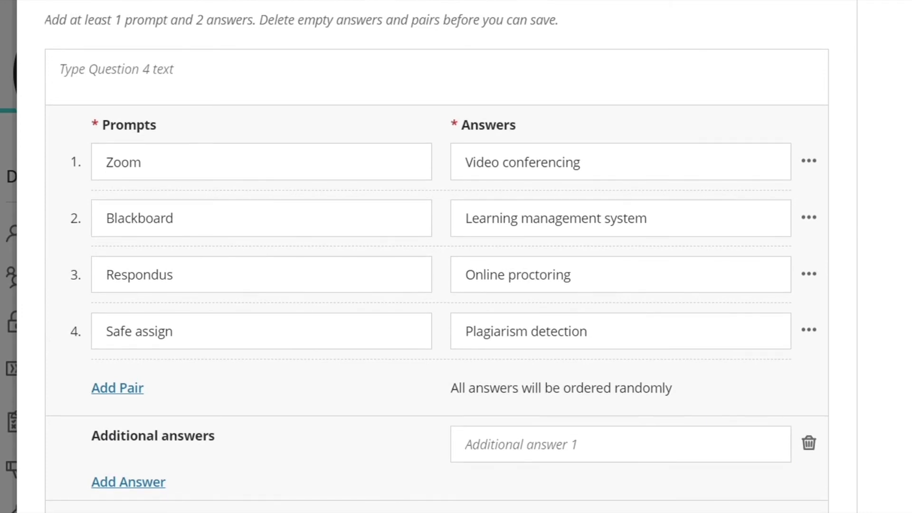
Enter "Match the technology platforms to the types" as the Question 4 text and "Student information system" as an additional answer.
left_click(116, 70)
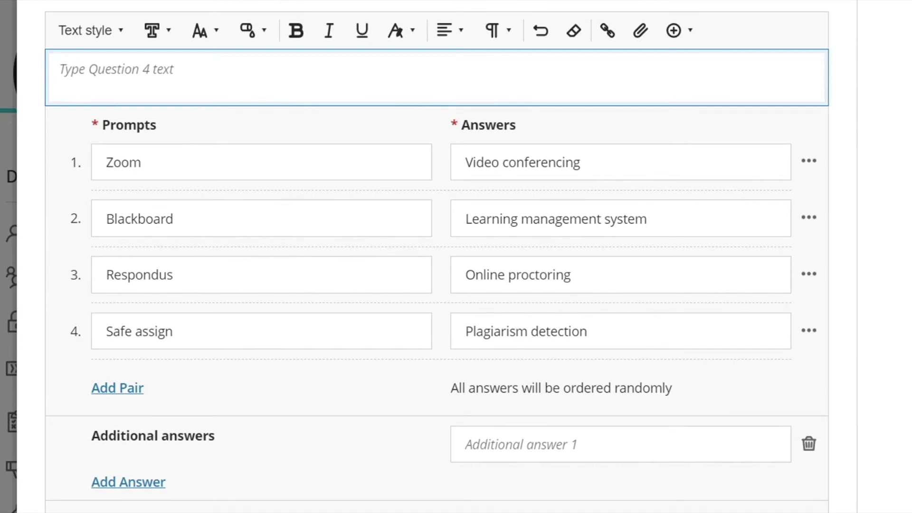
type("Match the technology platforms to the types")
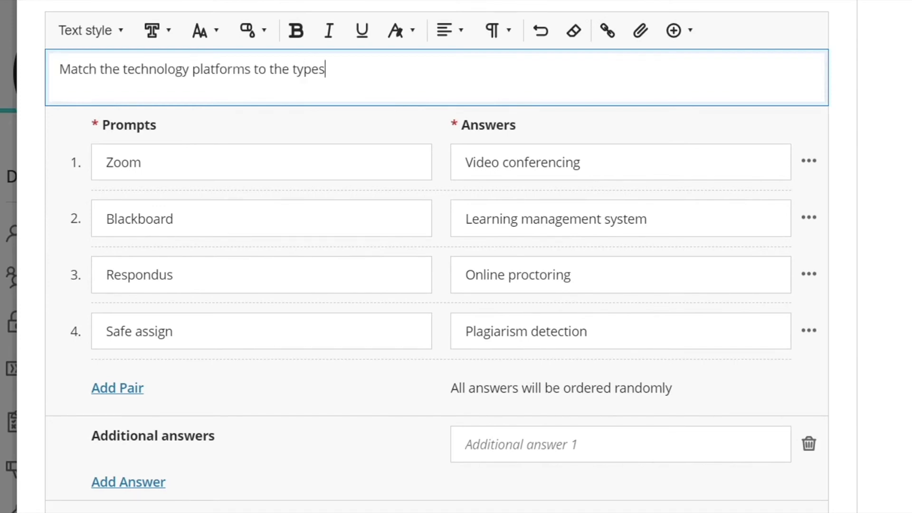
scroll(437, 256, "down", 4)
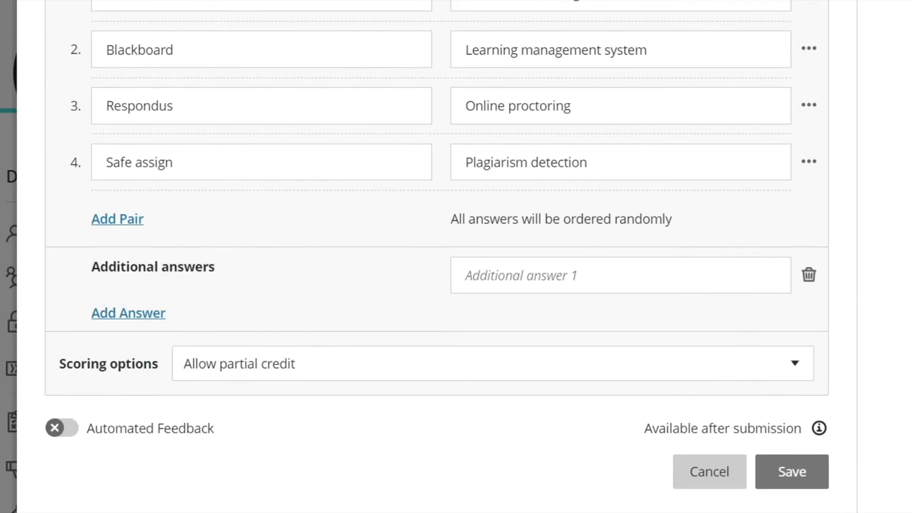
left_click(518, 276)
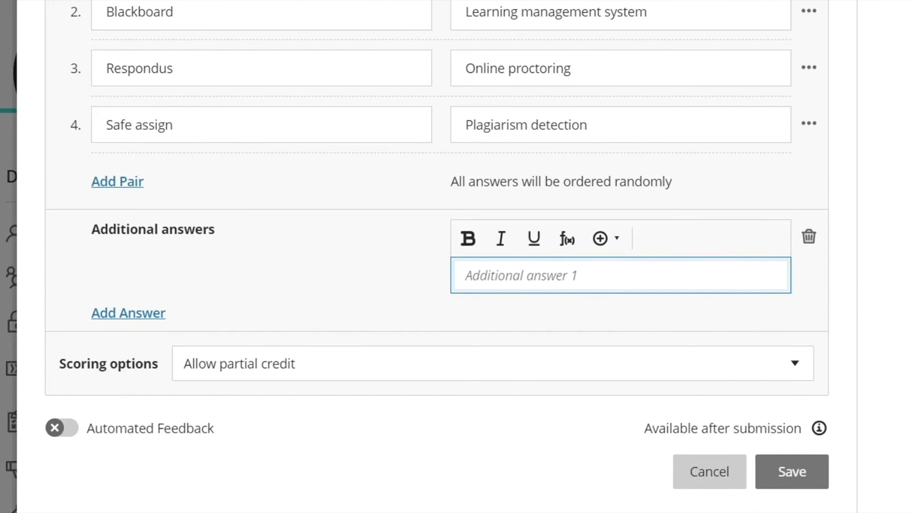
type("Student information system")
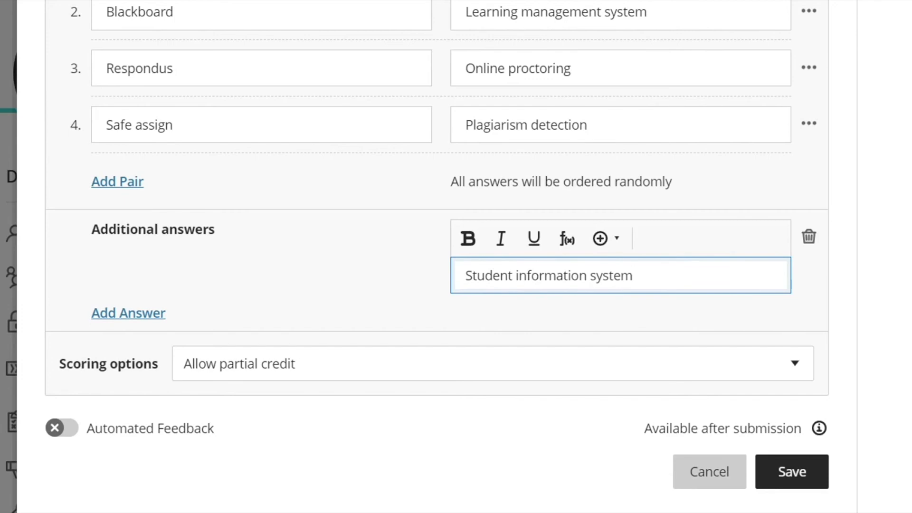
Keep the matching question's scoring option on Allow partial credit and save the question.
left_click(492, 365)
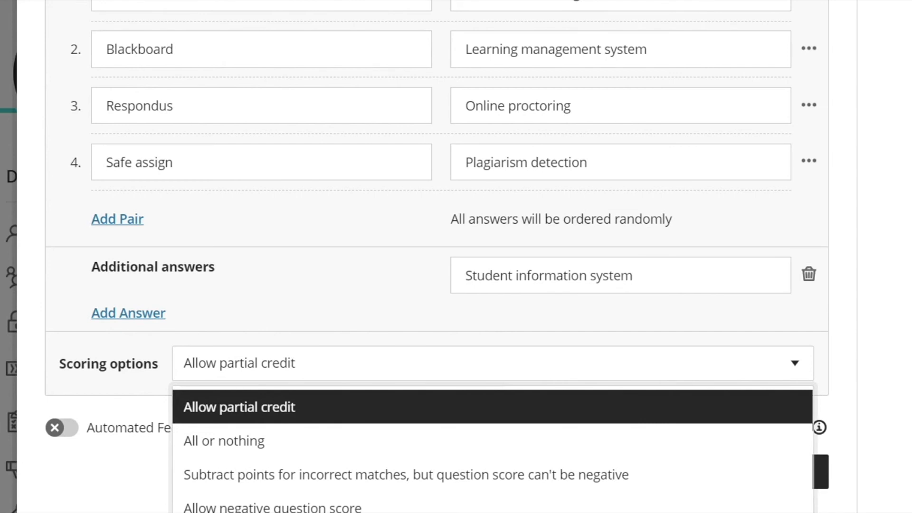
left_click(887, 409)
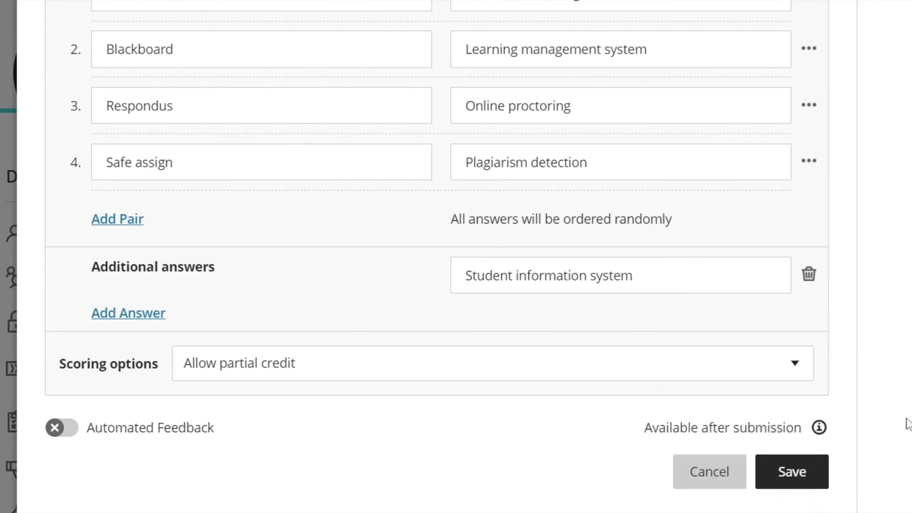
left_click(811, 470)
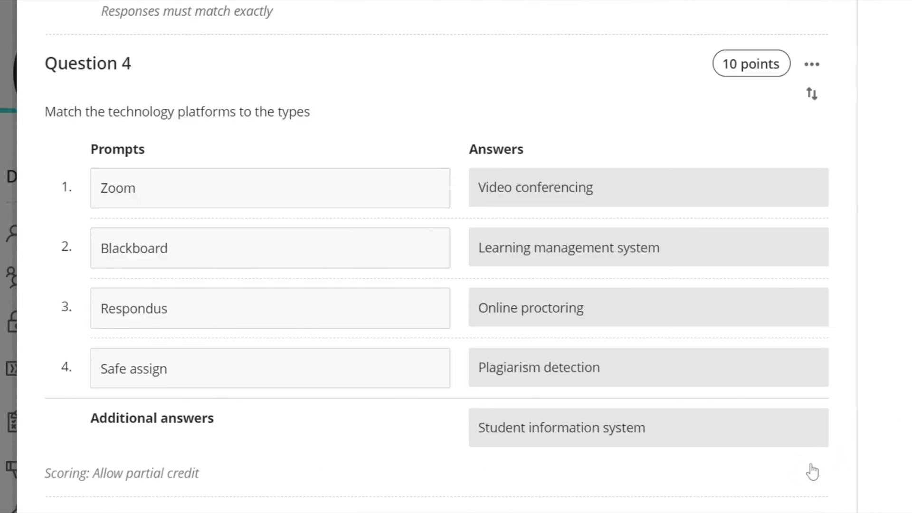
Add a Multiple Choice question asking "What is the capital of Oman?" with the answers Muscat, Dubai, Sohar and Abu Dhabi.
left_click(437, 497)
left_click(437, 299)
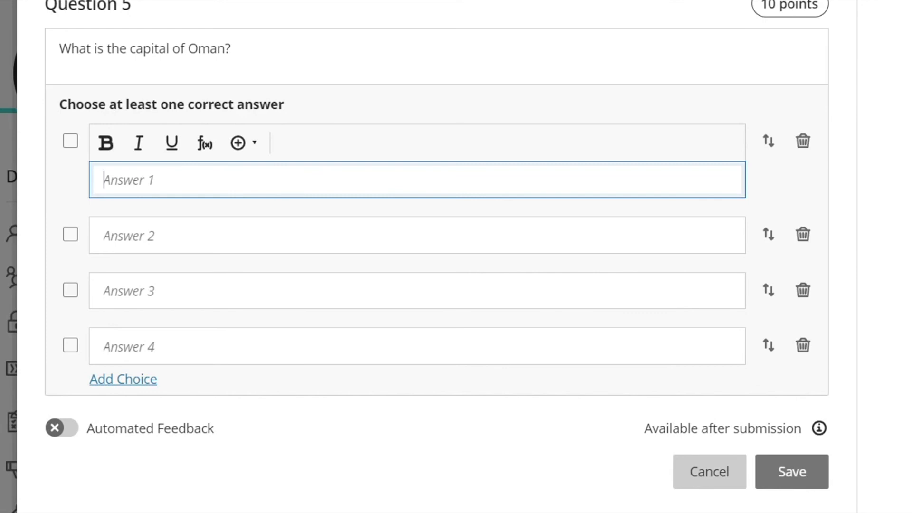
type("Muscat")
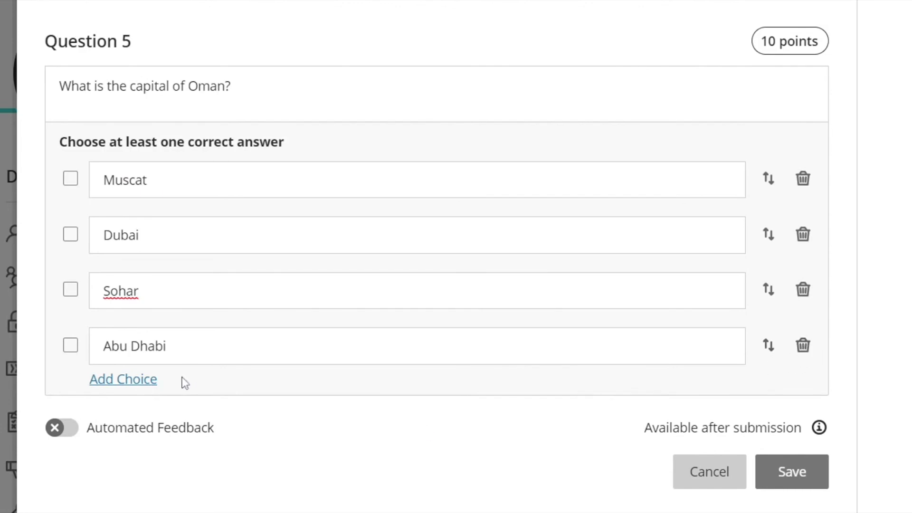
Add a fifth answer choice, Salalah, to the multiple choice question.
left_click(128, 380)
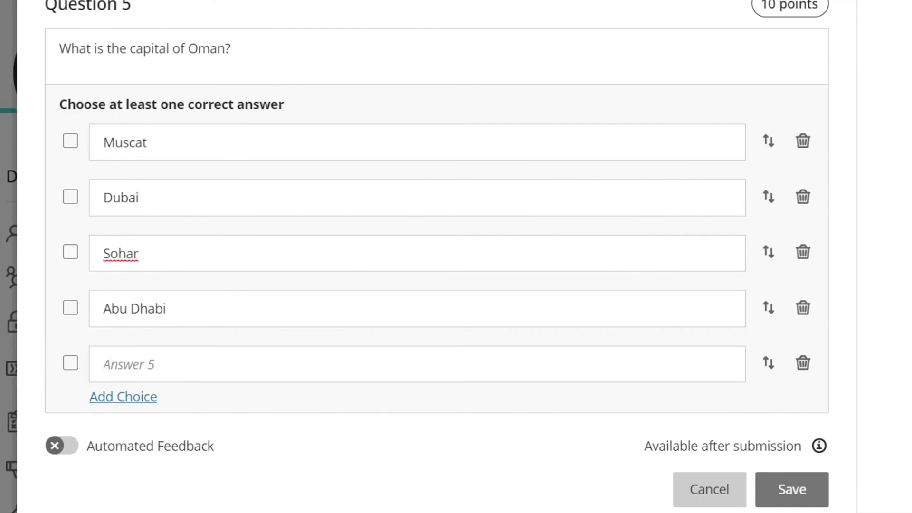
left_click(129, 364)
type("Salalah")
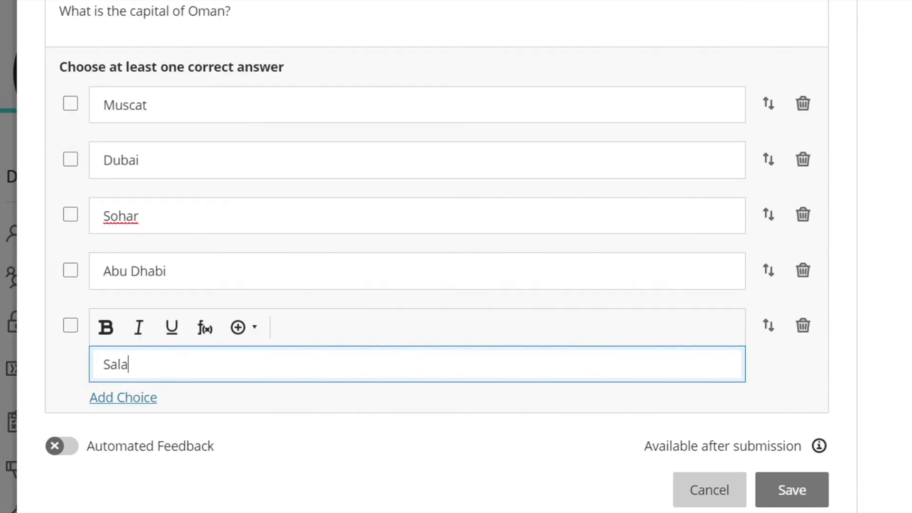
key("Tab")
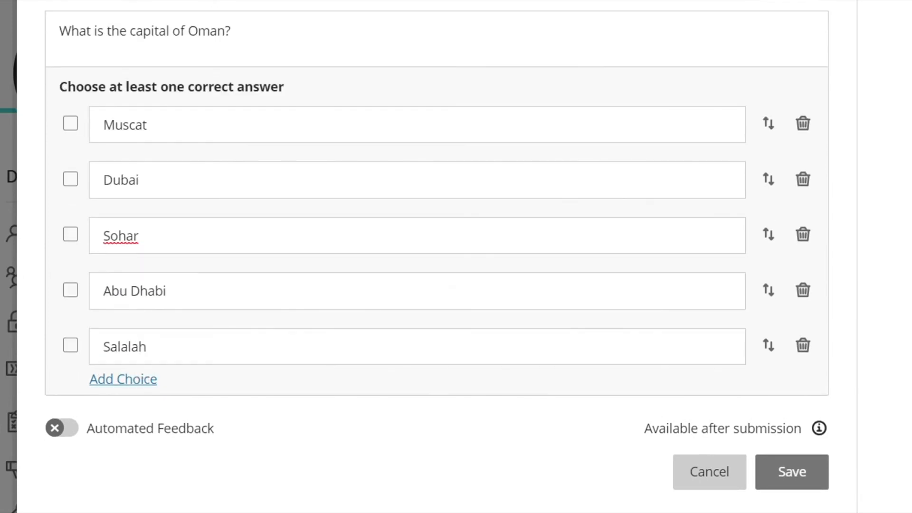
Mark only Muscat as the correct answer and save the multiple choice question.
left_click(72, 127)
left_click(71, 184)
left_click(70, 180)
left_click(71, 125)
left_click(72, 125)
left_click(596, 447)
left_click(327, 465)
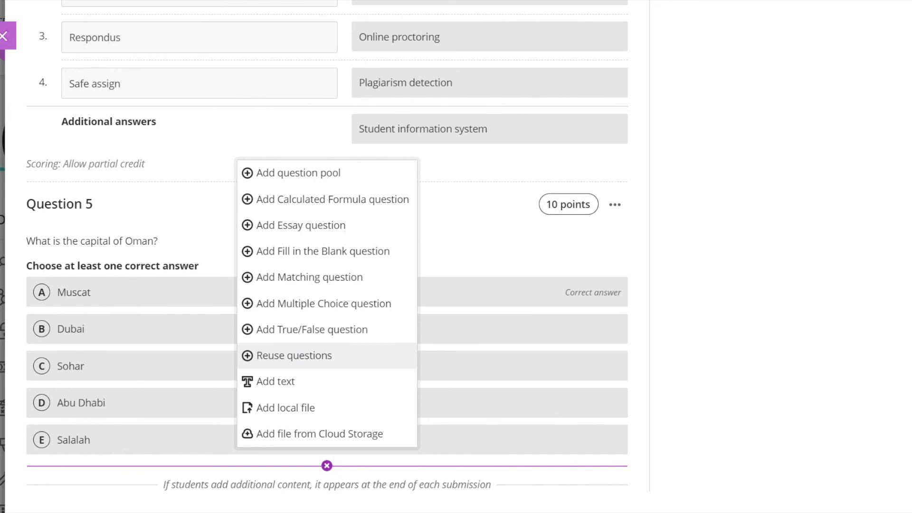
left_click(701, 298)
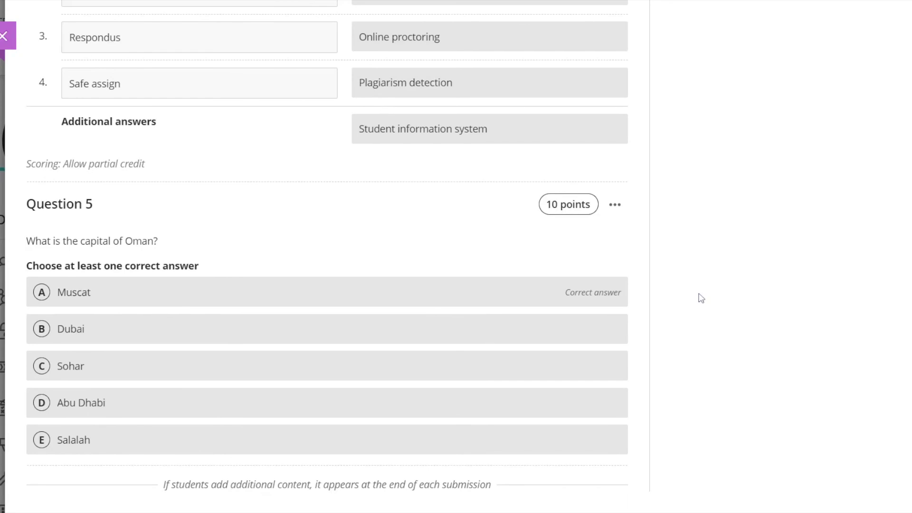
Set the Question 1 pool's score to 5 points each.
scroll(702, 298, "up", 15)
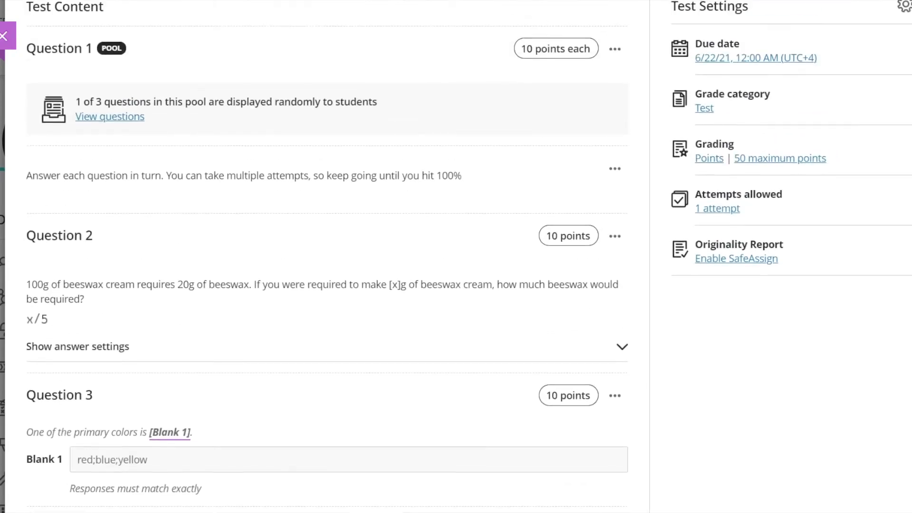
left_click(534, 117)
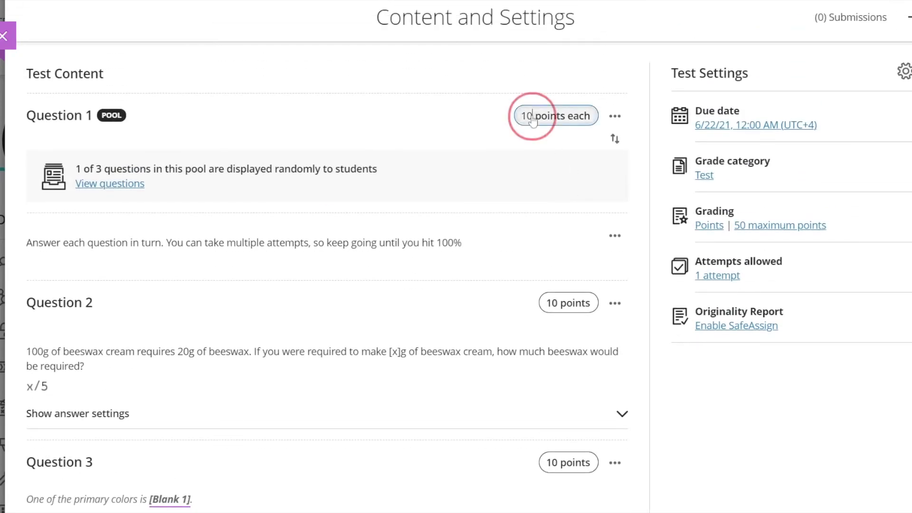
key("BackSpace")
key("BackSpace")
type("5")
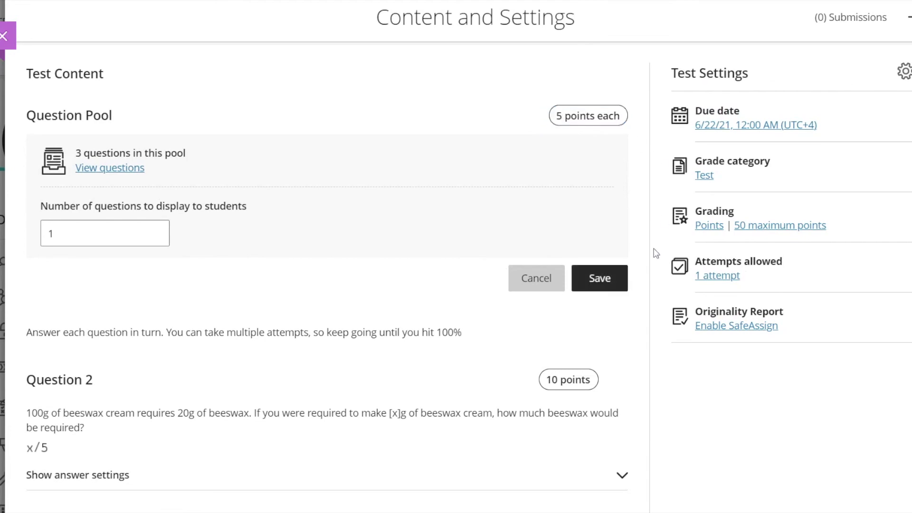
Review the test content through Question 5 and open the Demo quiz's student visibility options.
scroll(654, 252, "down", 8)
scroll(653, 255, "down", 8)
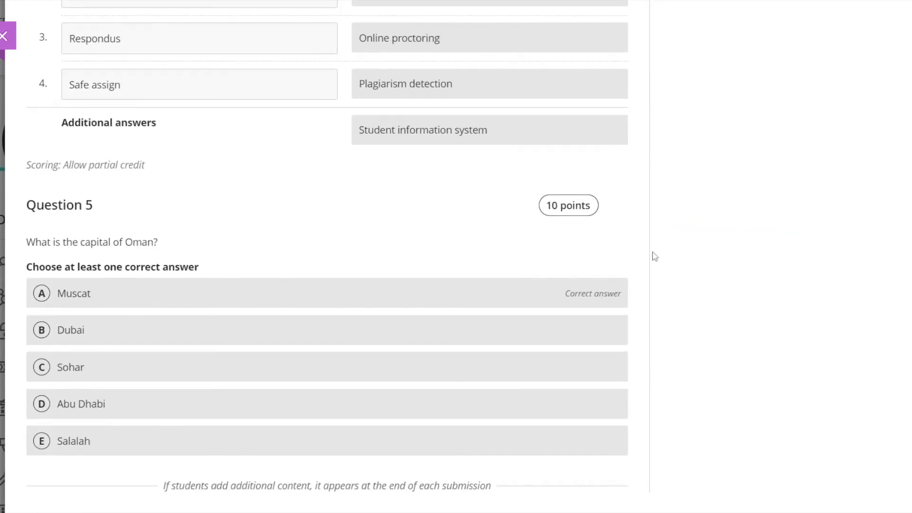
scroll(651, 255, "up", 18)
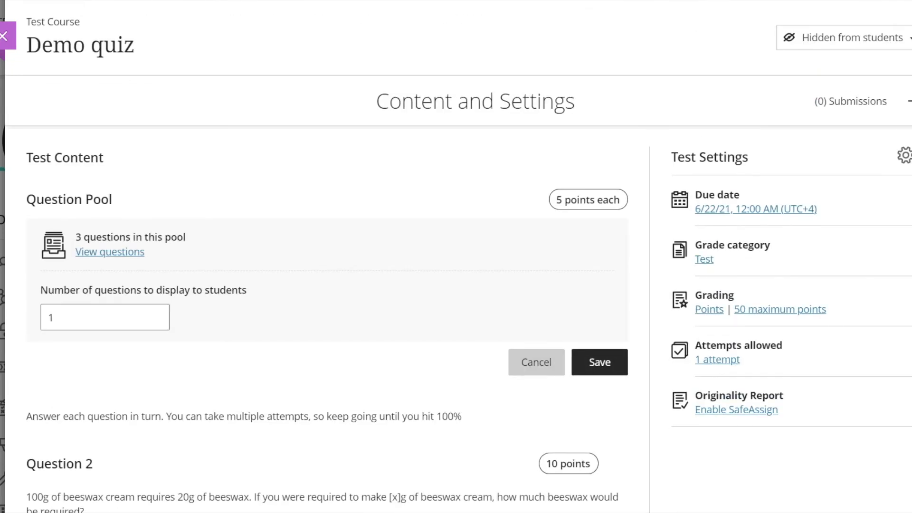
left_click(816, 45)
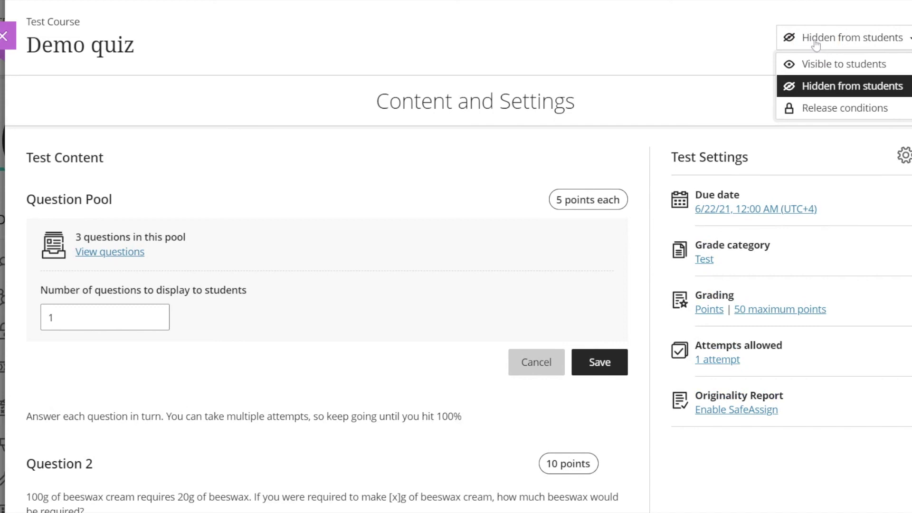